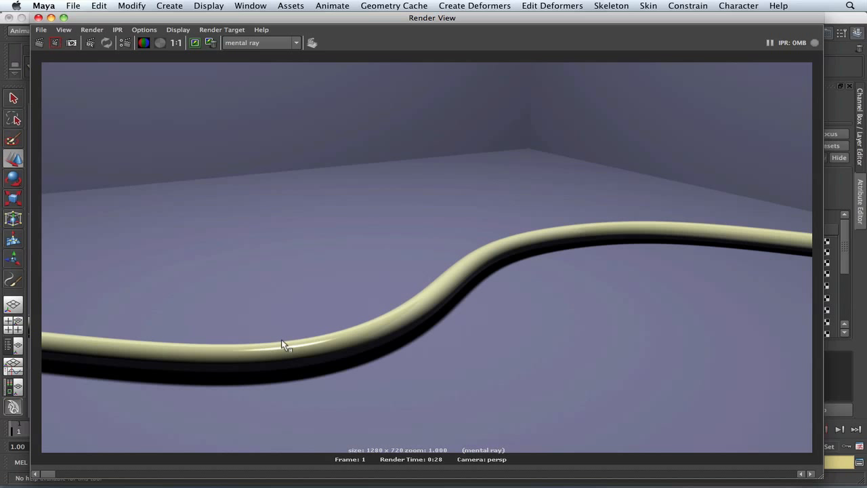
Close the Render View and show the Channel Box / Layer Editor in place of the Attribute Editor.
{"action": "left_click", "coordinate": [39, 18]}
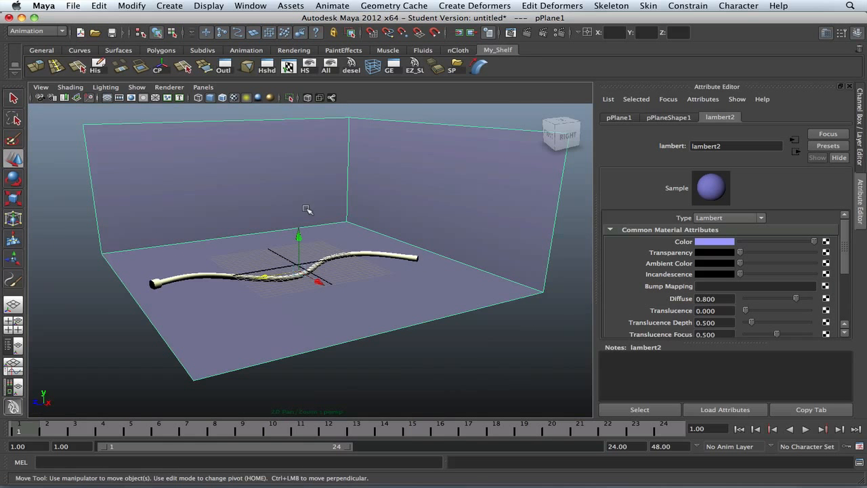
{"action": "left_click", "coordinate": [826, 32]}
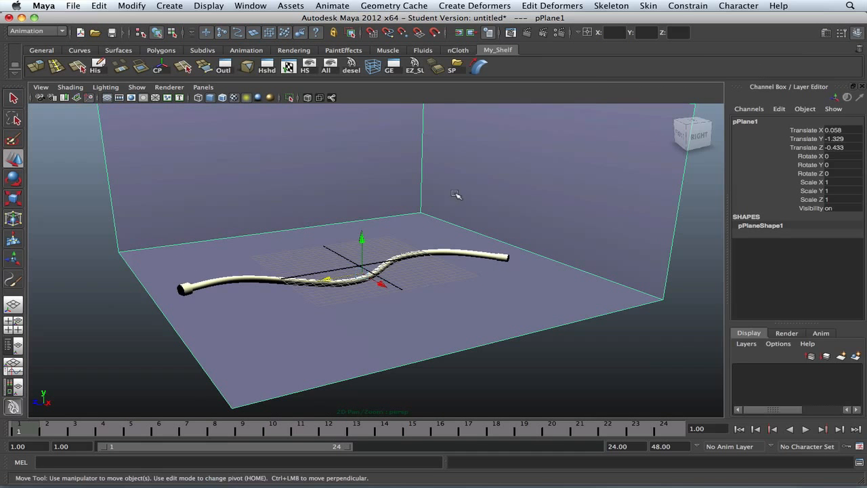
Delete the hose and backdrop planes, and start a new scene without saving the changes.
{"action": "scroll", "coordinate": [452, 202], "scroll_direction": "down", "scroll_amount": 5}
{"action": "left_click_drag", "start_coordinate": [220, 149], "coordinate": [293, 161], "text": "alt"}
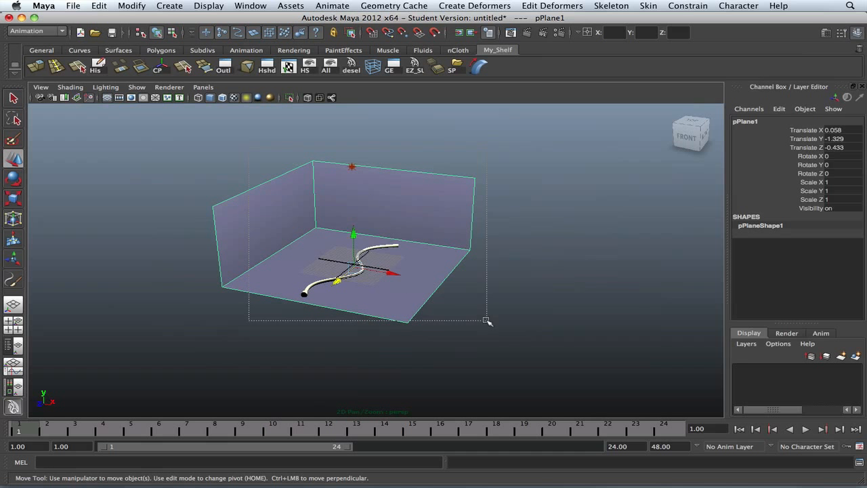
{"action": "left_click_drag", "start_coordinate": [486, 320], "coordinate": [486, 320]}
{"action": "key", "text": "Delete"}
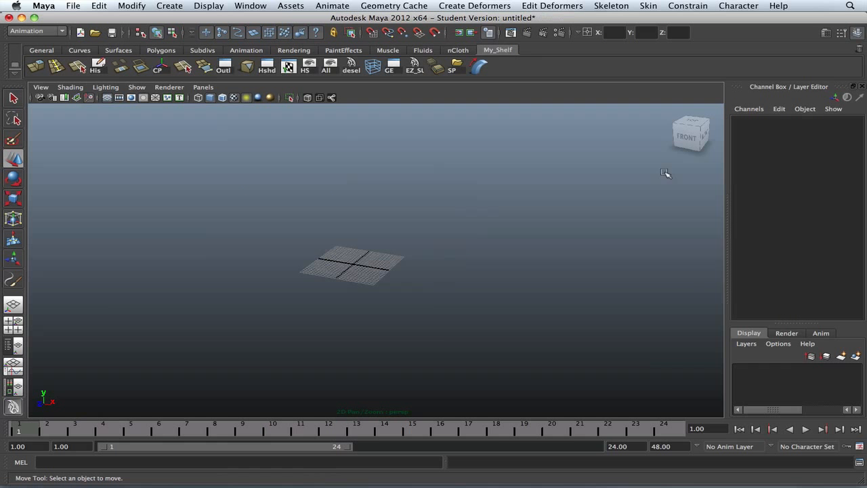
{"action": "left_click", "coordinate": [658, 104]}
{"action": "left_click", "coordinate": [80, 31]}
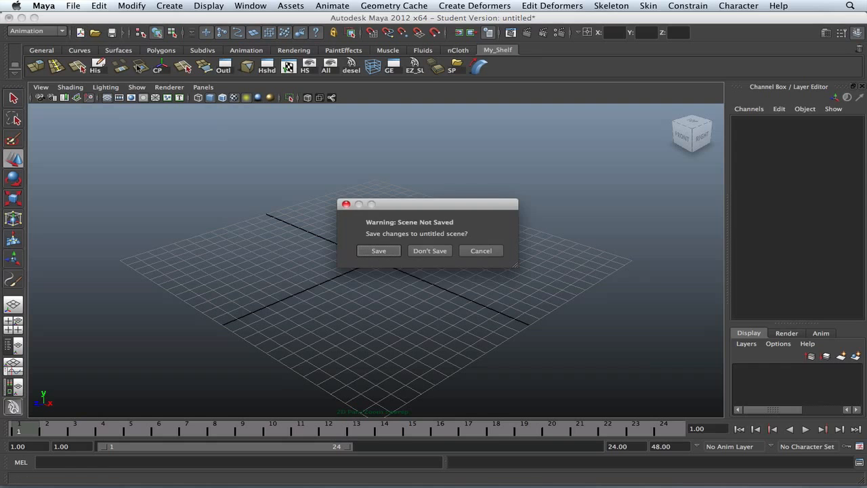
{"action": "left_click", "coordinate": [439, 251]}
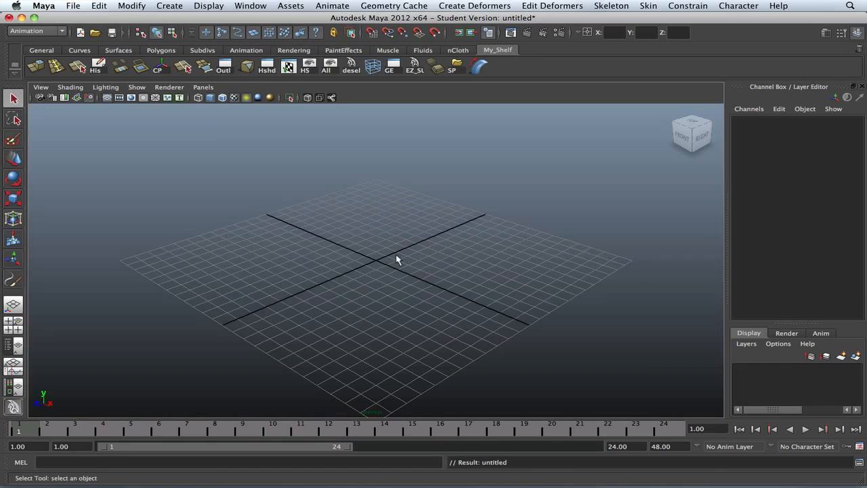
{"action": "left_click_drag", "start_coordinate": [397, 260], "coordinate": [522, 244], "text": "alt"}
{"action": "left_click", "coordinate": [668, 112]}
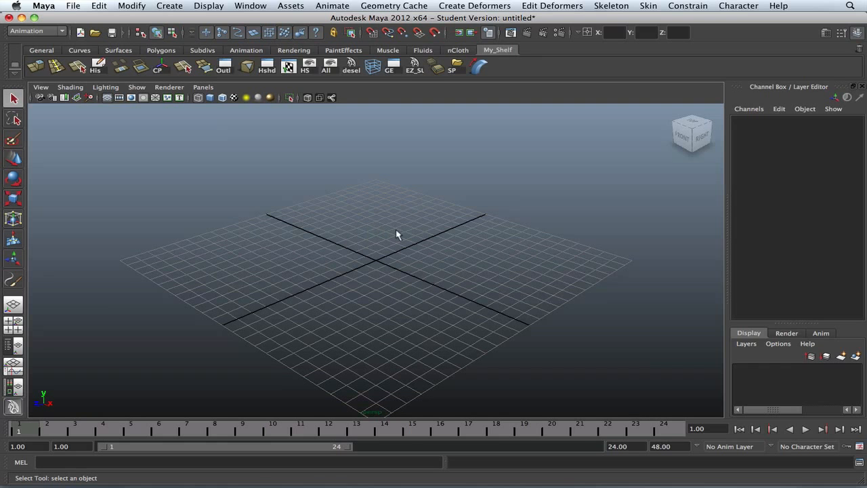
Switch to the top view and add the EP Curve Tool to the My_Shelf shelf.
{"action": "key", "text": "space"}
{"action": "key", "text": "space"}
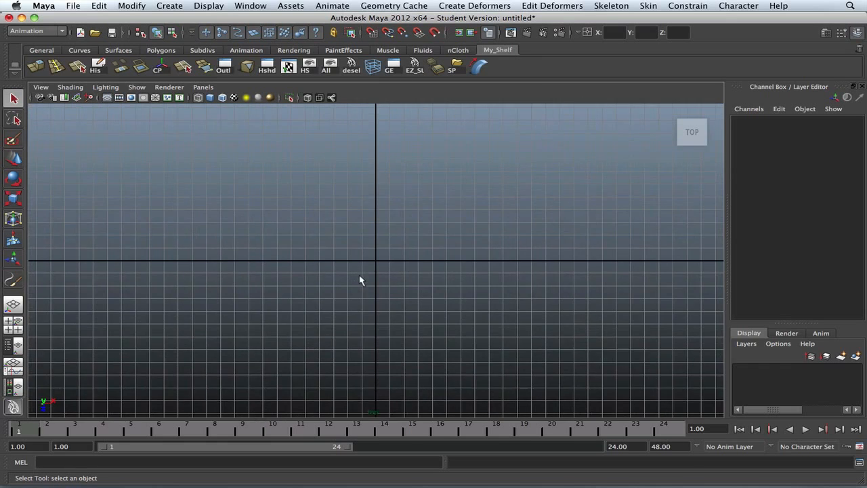
{"action": "left_click", "coordinate": [168, 5]}
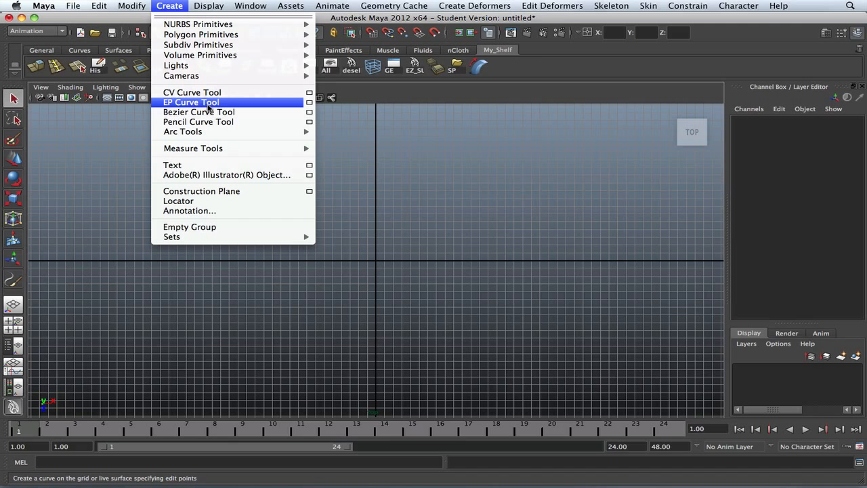
{"action": "left_click", "coordinate": [268, 102], "text": "ctrl+shift"}
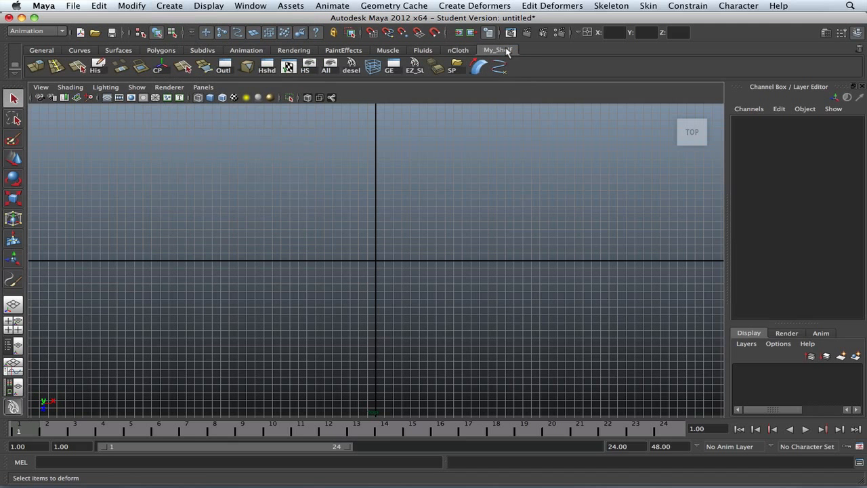
Start an EP curve on the Z axis above the origin, bowing it out towards negative X and back to the origin.
{"action": "left_click", "coordinate": [500, 67]}
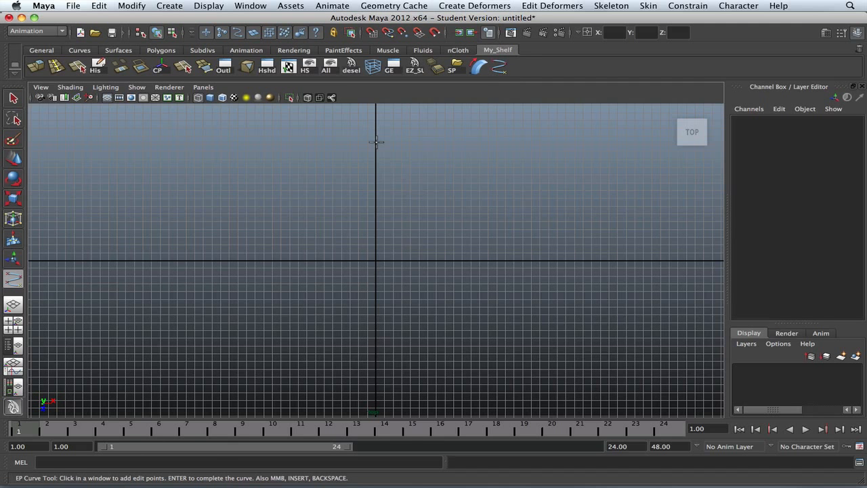
{"action": "middle_click_drag", "start_coordinate": [377, 142], "coordinate": [384, 163], "text": "alt"}
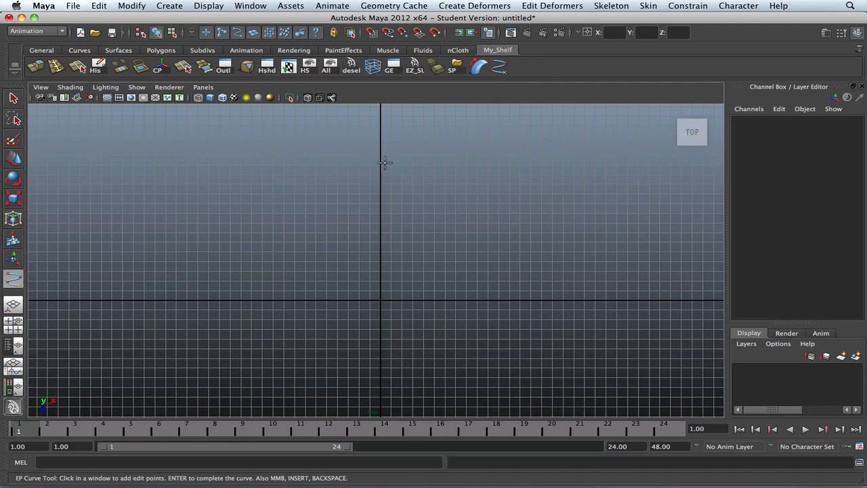
{"action": "left_click", "coordinate": [380, 125]}
{"action": "left_click", "coordinate": [331, 155]}
{"action": "left_click", "coordinate": [306, 207]}
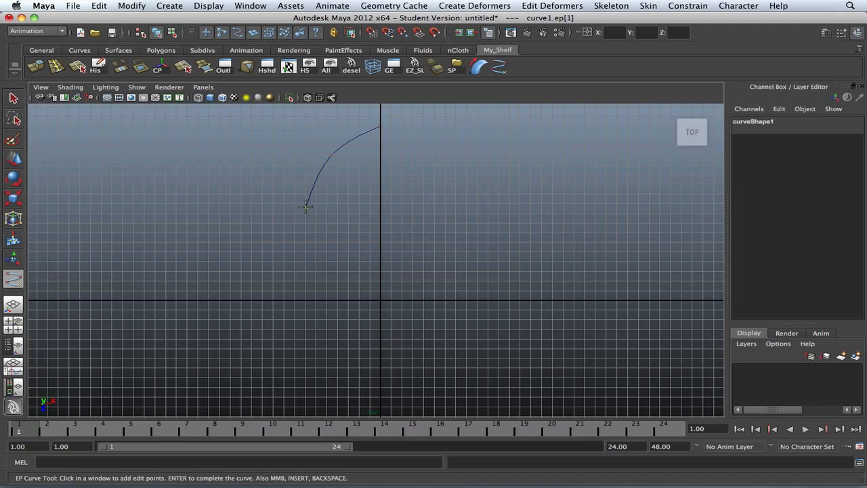
{"action": "left_click_drag", "start_coordinate": [315, 231], "coordinate": [333, 263]}
{"action": "mouse_move", "coordinate": [376, 302]}
{"action": "left_mouse_down"}
{"action": "mouse_move", "coordinate": [389, 310]}
{"action": "mouse_move", "coordinate": [346, 308]}
{"action": "mouse_move", "coordinate": [381, 304]}
{"action": "left_mouse_up"}
{"action": "middle_click_drag", "start_coordinate": [381, 304], "coordinate": [375, 287], "text": "alt"}
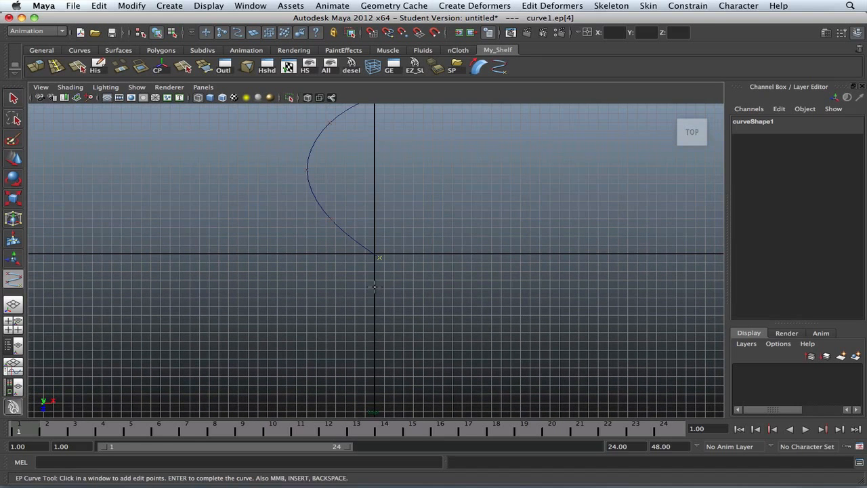
Extend the EP curve past the origin towards positive Z to form a loose S shape, and finish the curve.
{"action": "left_click_drag", "start_coordinate": [375, 283], "coordinate": [347, 322]}
{"action": "middle_click_drag", "start_coordinate": [347, 322], "coordinate": [376, 262], "text": "alt"}
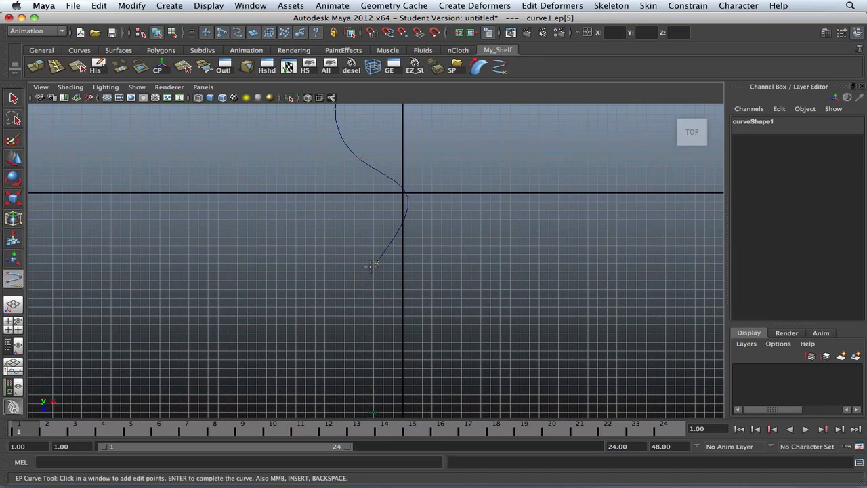
{"action": "left_click_drag", "start_coordinate": [353, 311], "coordinate": [343, 296]}
{"action": "middle_click_drag", "start_coordinate": [354, 284], "coordinate": [364, 233], "text": "alt"}
{"action": "scroll", "coordinate": [370, 281], "scroll_direction": "down", "scroll_amount": 3}
{"action": "left_click_drag", "start_coordinate": [370, 280], "coordinate": [332, 278]}
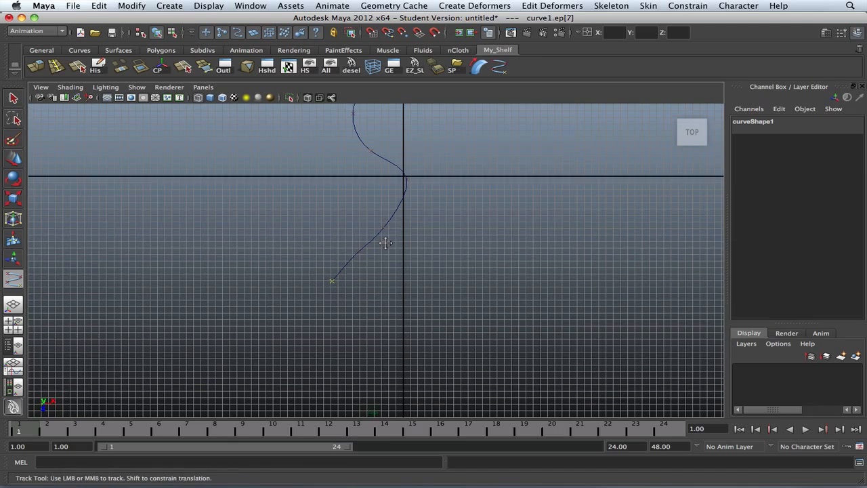
{"action": "middle_click_drag", "start_coordinate": [385, 240], "coordinate": [382, 296], "text": "alt"}
{"action": "key", "text": "z"}
{"action": "key", "text": "q"}
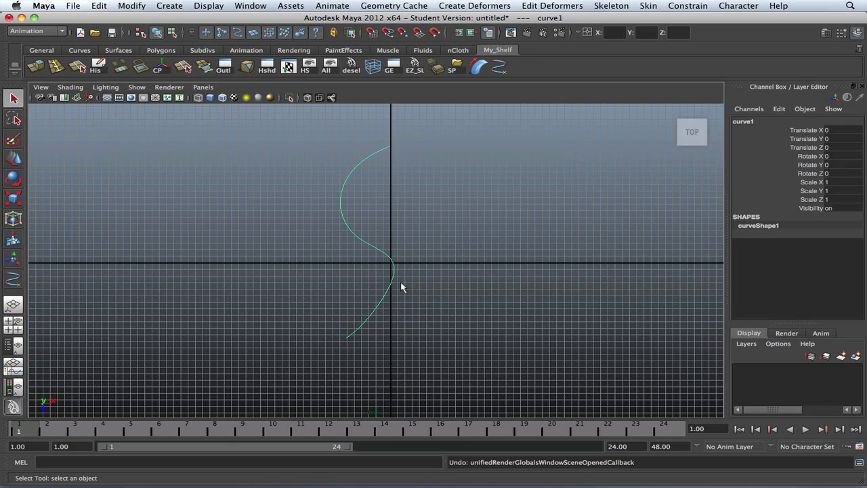
Show the curve's control vertices and move the one beside the origin along X, back close to the Z axis.
{"action": "scroll", "coordinate": [402, 288], "scroll_direction": "up", "scroll_amount": 2}
{"action": "right_click", "coordinate": [395, 261]}
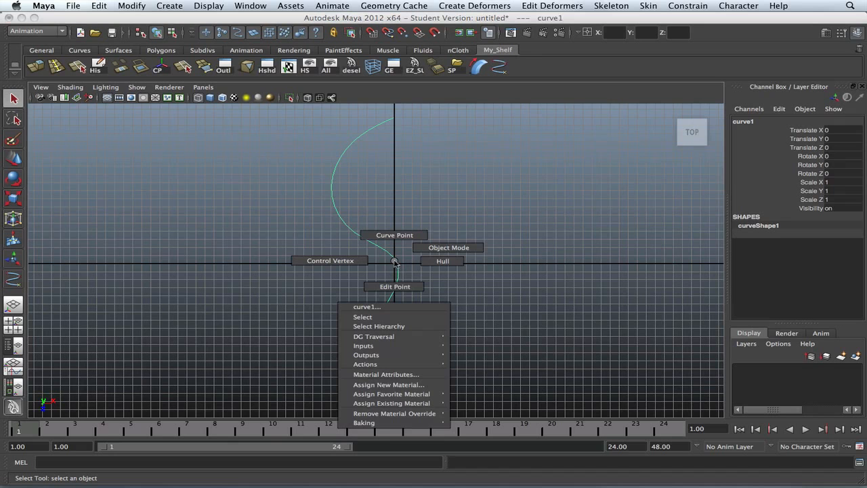
{"action": "right_click_drag", "start_coordinate": [395, 261], "coordinate": [337, 263]}
{"action": "middle_click_drag", "start_coordinate": [377, 217], "coordinate": [350, 177], "text": "alt"}
{"action": "scroll", "coordinate": [377, 227], "scroll_direction": "up", "scroll_amount": 1}
{"action": "scroll", "coordinate": [375, 225], "scroll_direction": "up", "scroll_amount": 3}
{"action": "left_click_drag", "start_coordinate": [355, 185], "coordinate": [429, 217]}
{"action": "middle_click_drag", "start_coordinate": [417, 214], "coordinate": [455, 252], "text": "alt"}
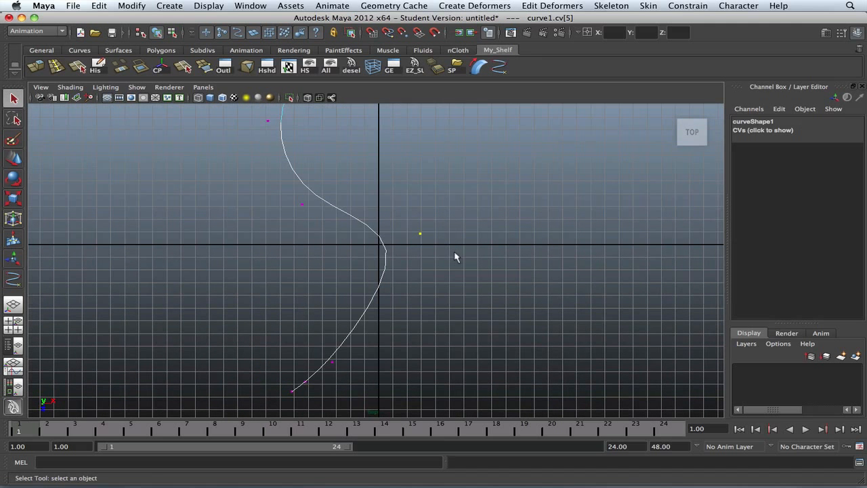
{"action": "key", "text": "w"}
{"action": "left_click_drag", "start_coordinate": [459, 235], "coordinate": [419, 240]}
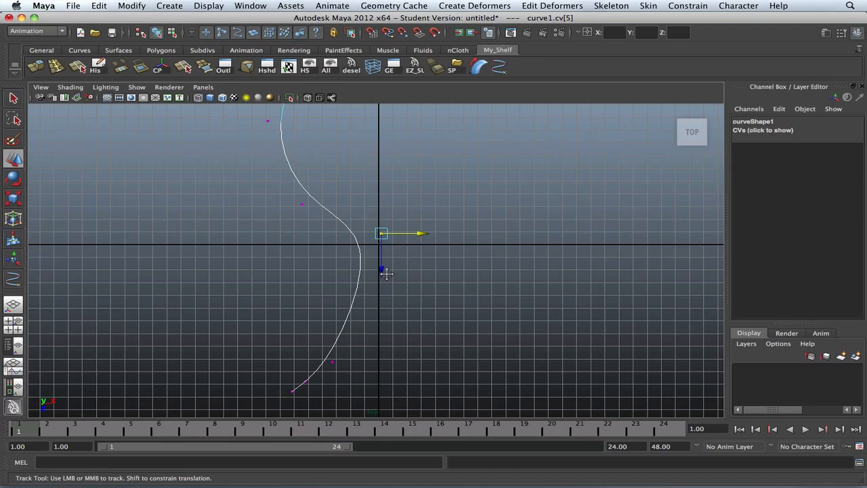
Move the three control vertices at the curve's lower end along X so their centre sits at about 0.2.
{"action": "middle_click_drag", "start_coordinate": [311, 338], "coordinate": [344, 219], "text": "alt"}
{"action": "left_click_drag", "start_coordinate": [291, 216], "coordinate": [412, 310]}
{"action": "left_click_drag", "start_coordinate": [391, 258], "coordinate": [435, 263]}
{"action": "middle_click_drag", "start_coordinate": [436, 263], "coordinate": [432, 311], "text": "alt"}
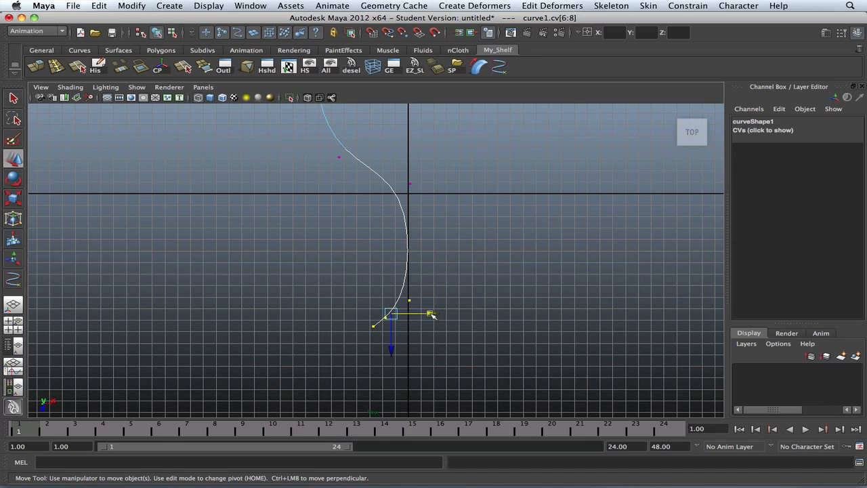
{"action": "left_click_drag", "start_coordinate": [433, 313], "coordinate": [349, 314]}
{"action": "key", "text": "z"}
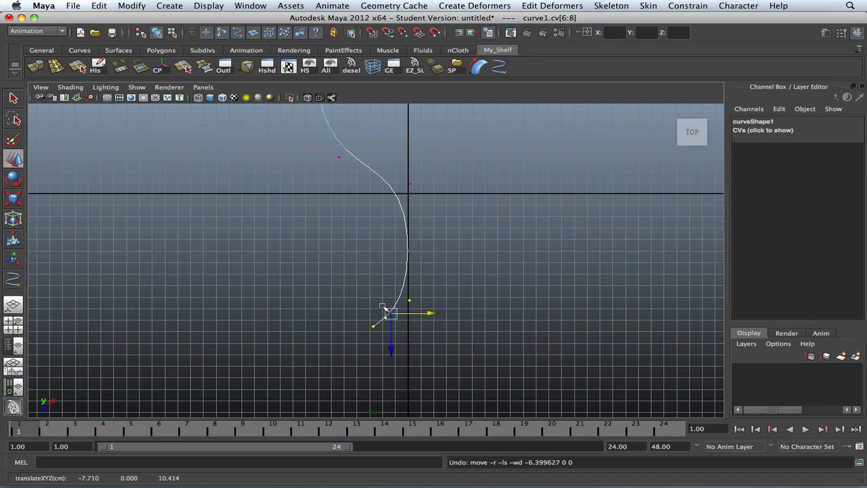
{"action": "left_click_drag", "start_coordinate": [433, 314], "coordinate": [452, 314]}
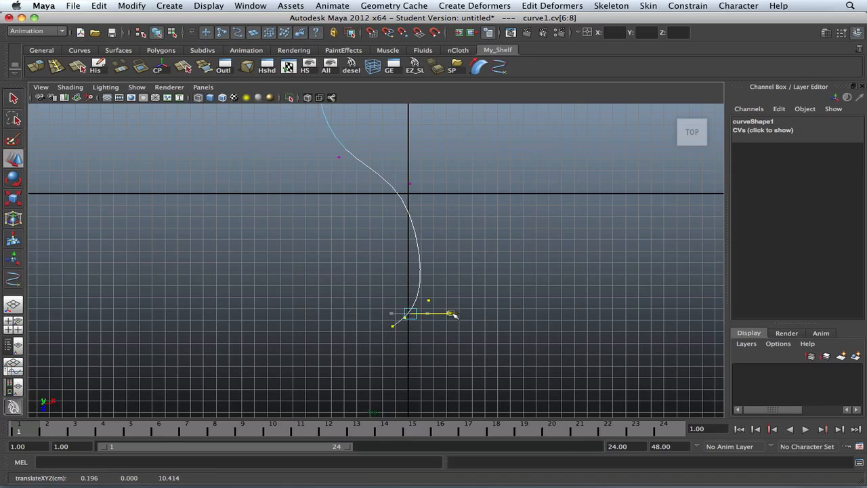
Nudge the three control vertices at the curve's upper end slightly farther from the origin along Z.
{"action": "scroll", "coordinate": [431, 208], "scroll_direction": "down", "scroll_amount": 2}
{"action": "middle_click_drag", "start_coordinate": [431, 208], "coordinate": [410, 316], "text": "alt"}
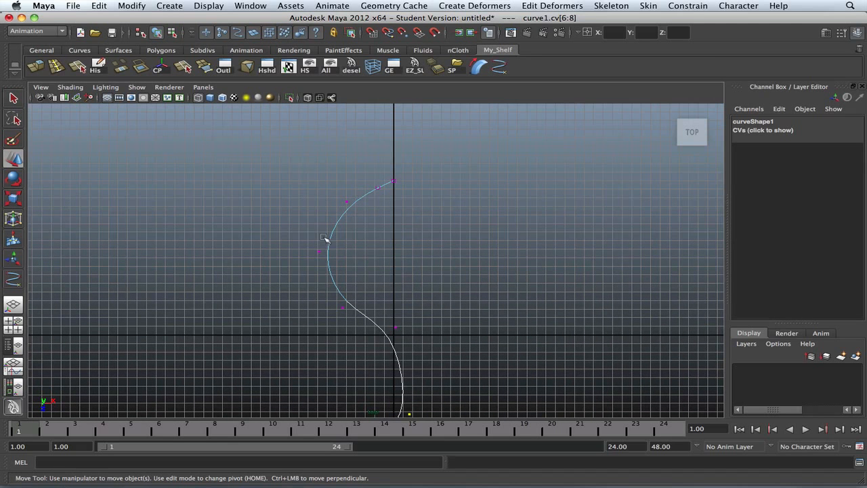
{"action": "left_click", "coordinate": [319, 252]}
{"action": "mouse_move", "coordinate": [361, 254]}
{"action": "left_mouse_down"}
{"action": "mouse_move", "coordinate": [332, 252]}
{"action": "mouse_move", "coordinate": [380, 256]}
{"action": "mouse_move", "coordinate": [361, 255]}
{"action": "left_mouse_up"}
{"action": "middle_click_drag", "start_coordinate": [377, 237], "coordinate": [396, 296], "text": "alt"}
{"action": "left_click_drag", "start_coordinate": [356, 212], "coordinate": [444, 271]}
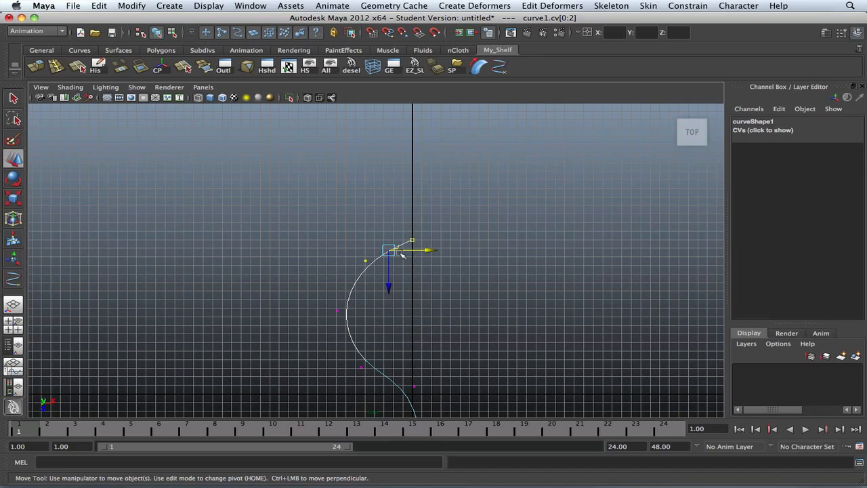
{"action": "left_click_drag", "start_coordinate": [395, 252], "coordinate": [396, 273]}
{"action": "left_click_drag", "start_coordinate": [440, 239], "coordinate": [431, 239]}
{"action": "left_click", "coordinate": [486, 252]}
{"action": "right_click_drag", "start_coordinate": [486, 252], "coordinate": [467, 324], "text": "alt"}
{"action": "middle_click_drag", "start_coordinate": [468, 324], "coordinate": [444, 228], "text": "alt"}
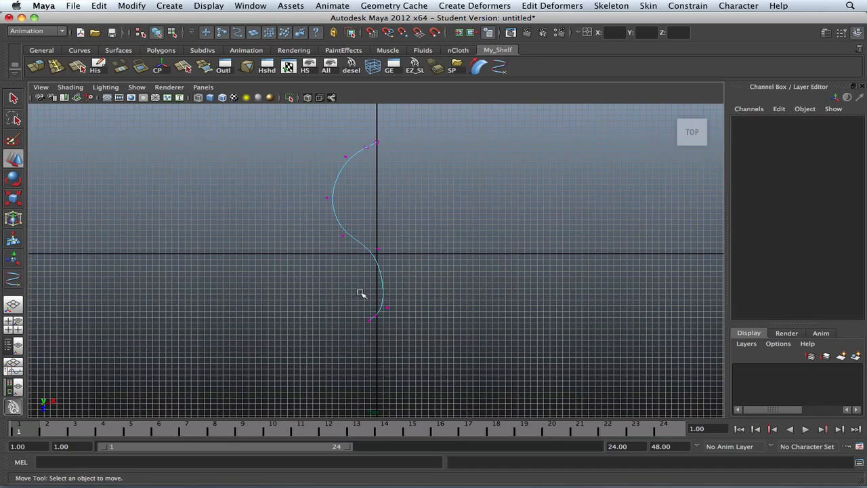
{"action": "left_click_drag", "start_coordinate": [362, 291], "coordinate": [379, 365]}
{"action": "left_click_drag", "start_coordinate": [412, 332], "coordinate": [426, 332]}
{"action": "key", "text": "ctrl+z"}
{"action": "key", "text": "ctrl+z"}
{"action": "left_click", "coordinate": [444, 285]}
Return to the perspective view, put the curve back in object mode and restore the home view.
{"action": "middle_click_drag", "start_coordinate": [399, 226], "coordinate": [334, 242], "text": "alt"}
{"action": "key", "text": "space"}
{"action": "left_click_drag", "start_coordinate": [334, 242], "coordinate": [332, 215]}
{"action": "mouse_move", "coordinate": [419, 237]}
{"action": "left_mouse_down", "text": "alt"}
{"action": "mouse_move", "coordinate": [330, 234]}
{"action": "mouse_move", "coordinate": [428, 234]}
{"action": "left_mouse_up", "text": "alt"}
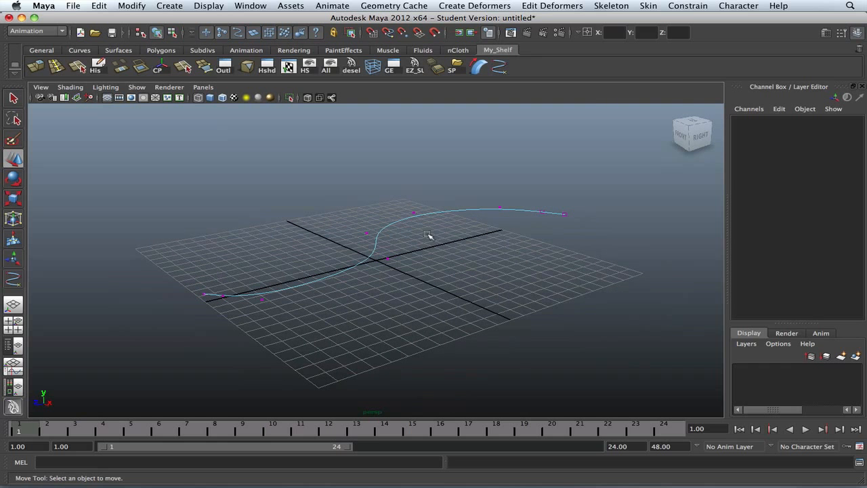
{"action": "mouse_move", "coordinate": [399, 229]}
{"action": "right_mouse_down"}
{"action": "mouse_move", "coordinate": [430, 216]}
{"action": "mouse_move", "coordinate": [382, 217]}
{"action": "mouse_move", "coordinate": [382, 232]}
{"action": "right_mouse_up"}
{"action": "left_click", "coordinate": [421, 211]}
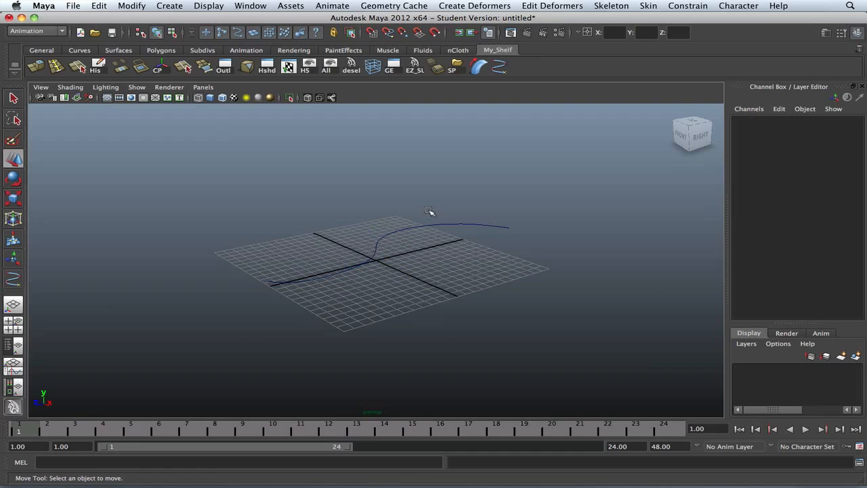
{"action": "middle_click_drag", "start_coordinate": [431, 213], "coordinate": [390, 240], "text": "alt"}
{"action": "left_click_drag", "start_coordinate": [397, 251], "coordinate": [522, 234], "text": "alt"}
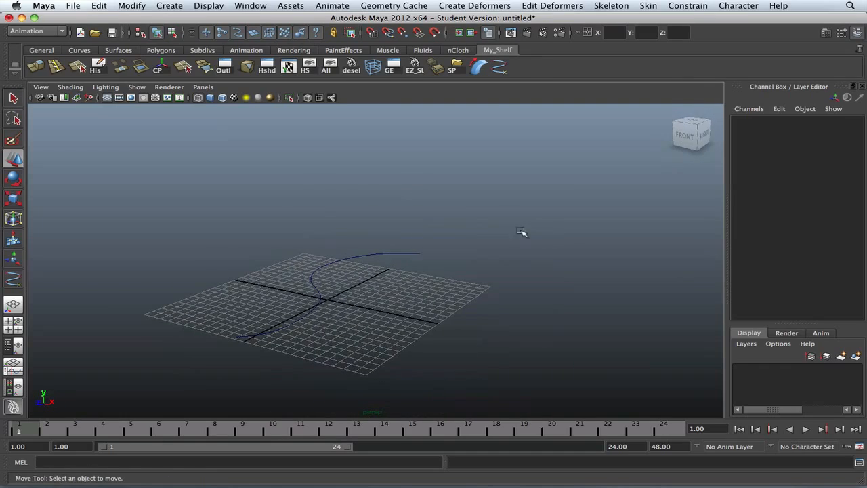
{"action": "left_click", "coordinate": [694, 114]}
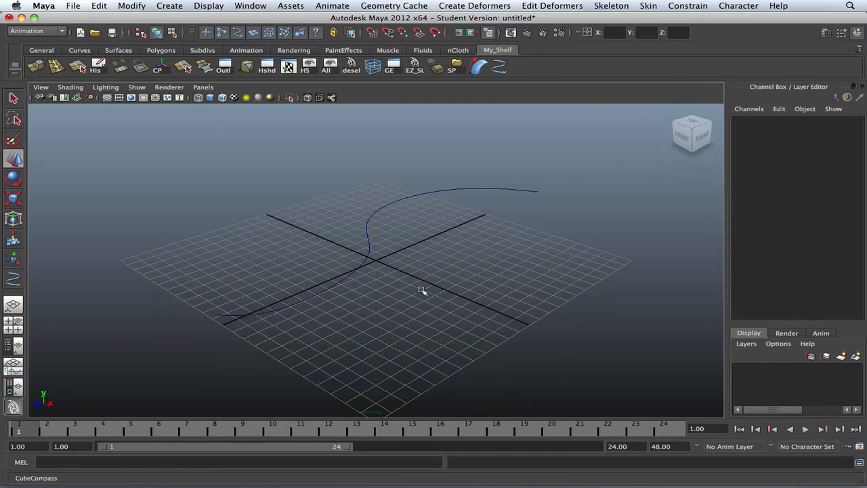
Create a thin, tall polygon cylinder standing on the grid beside the curve.
{"action": "right_click_drag", "start_coordinate": [422, 291], "coordinate": [366, 289], "text": "shift"}
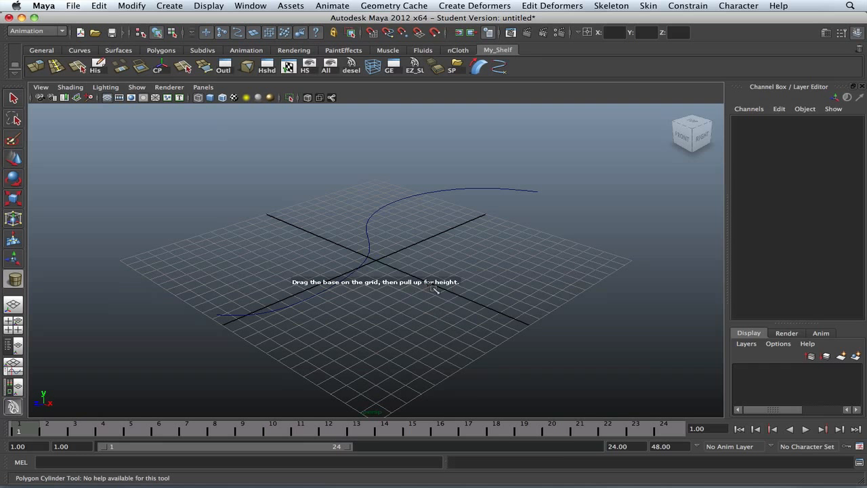
{"action": "left_click_drag", "start_coordinate": [438, 290], "coordinate": [437, 292]}
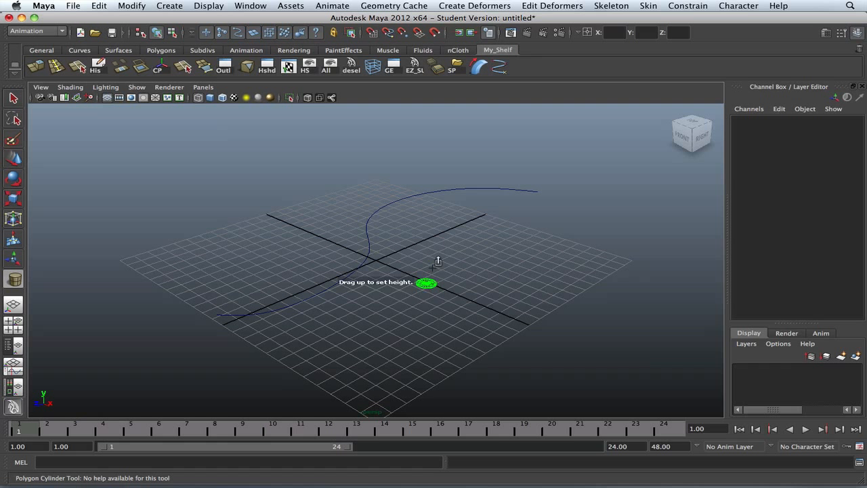
{"action": "left_click_drag", "start_coordinate": [439, 257], "coordinate": [412, 67]}
{"action": "key", "text": "w"}
Lengthen the cylinder by scaling it to about 1.55 in Y.
{"action": "scroll", "coordinate": [441, 244], "scroll_direction": "down", "scroll_amount": 5}
{"action": "middle_click_drag", "start_coordinate": [441, 244], "coordinate": [437, 275], "text": "alt"}
{"action": "key", "text": "e"}
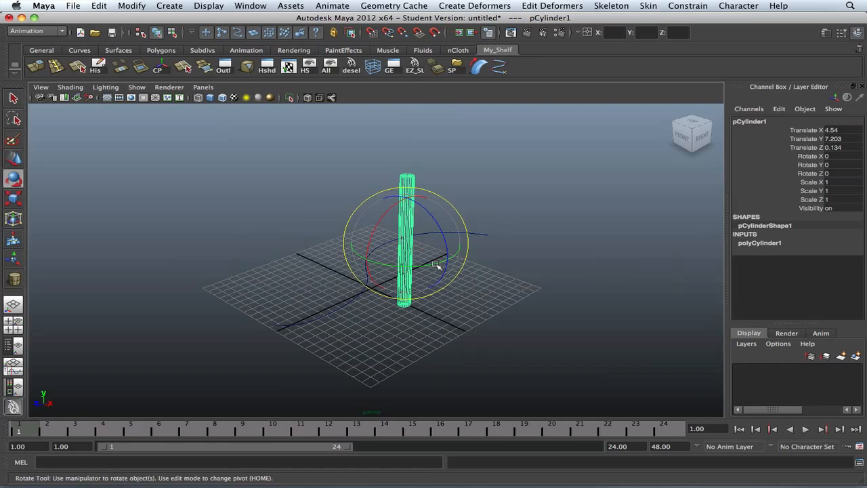
{"action": "key", "text": "r"}
{"action": "left_click_drag", "start_coordinate": [410, 197], "coordinate": [415, 175]}
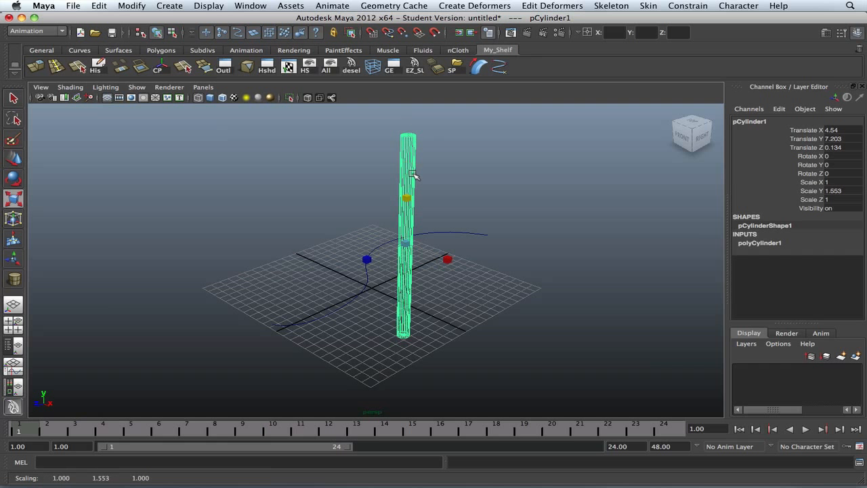
{"action": "left_click_drag", "start_coordinate": [475, 213], "coordinate": [429, 227], "text": "alt"}
{"action": "key", "text": "w"}
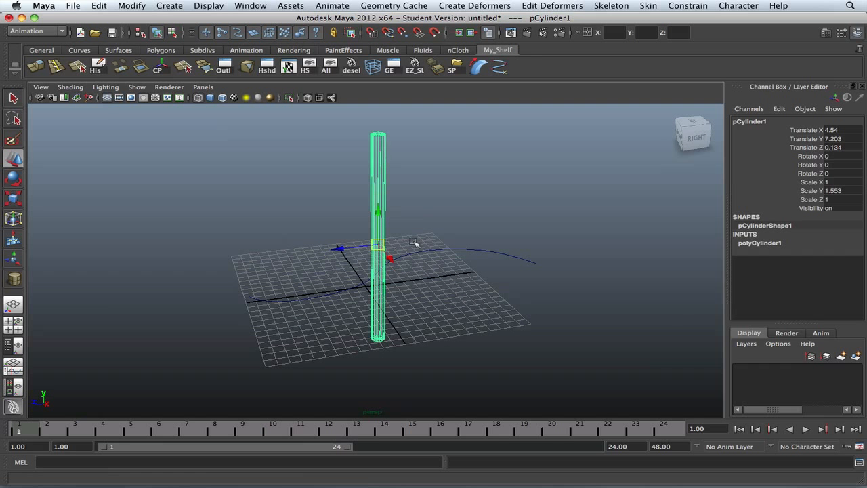
Move the cylinder along Z to about 14.9, off the grid, and set its Rotate X to 90.
{"action": "left_click_drag", "start_coordinate": [339, 250], "coordinate": [162, 250]}
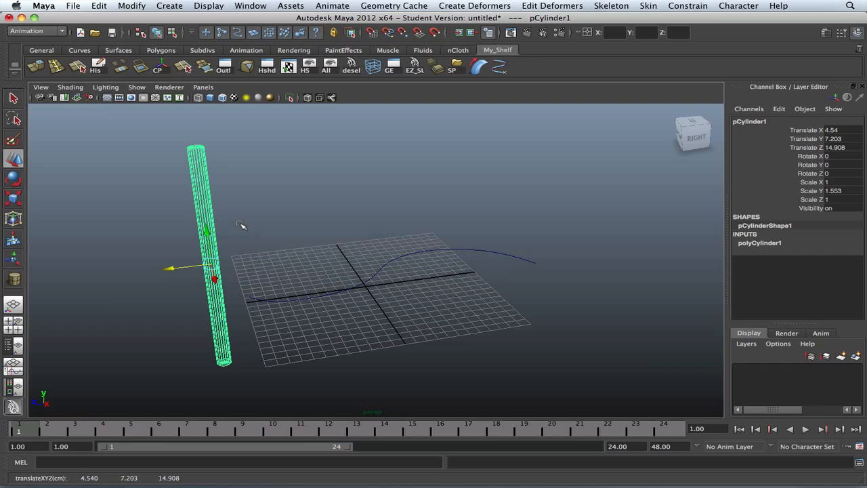
{"action": "double_click", "coordinate": [827, 156]}
{"action": "type", "text": "90"}
{"action": "key", "text": "Return"}
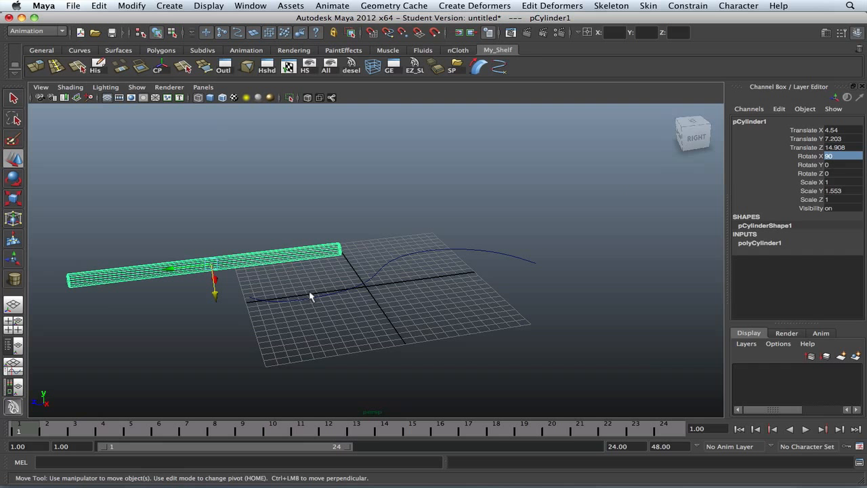
Move the cylinder to about X -1.65, Y 1.03, Z 23.74, bringing it near the curve's closest end.
{"action": "middle_click_drag", "start_coordinate": [291, 288], "coordinate": [507, 251], "text": "alt"}
{"action": "left_click_drag", "start_coordinate": [377, 241], "coordinate": [303, 248]}
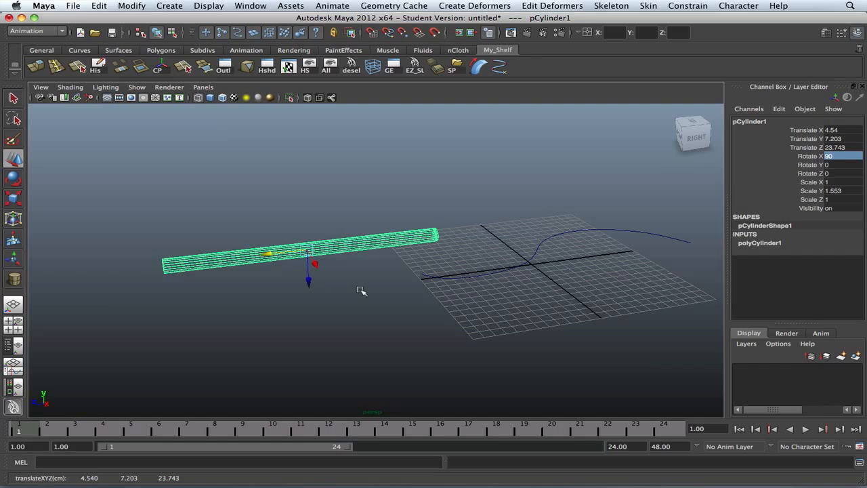
{"action": "left_click_drag", "start_coordinate": [361, 290], "coordinate": [395, 273], "text": "alt"}
{"action": "scroll", "coordinate": [402, 282], "scroll_direction": "up", "scroll_amount": 5}
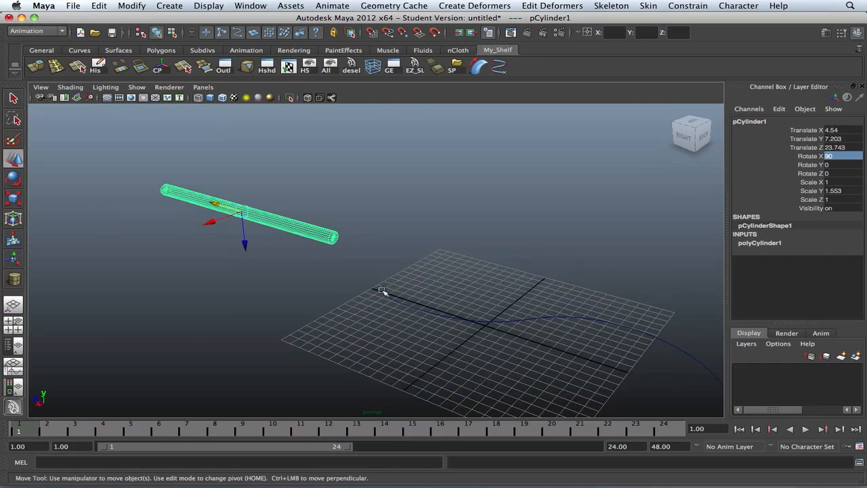
{"action": "scroll", "coordinate": [402, 306], "scroll_direction": "down", "scroll_amount": 4}
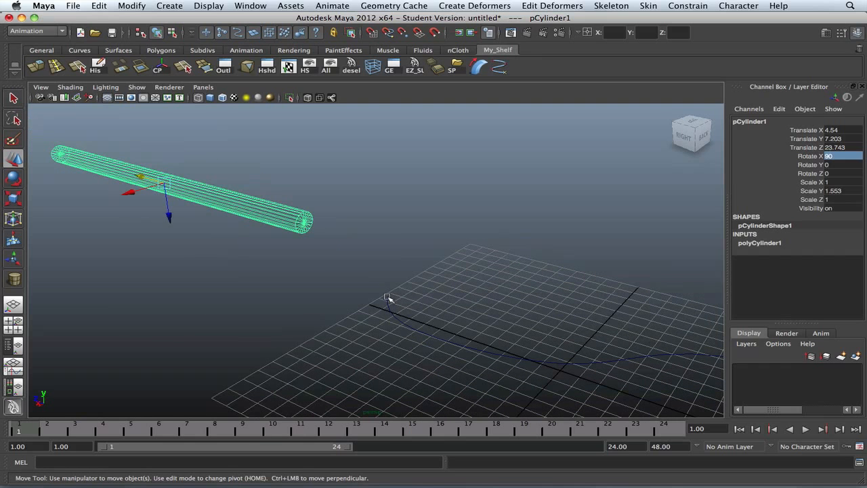
{"action": "left_click_drag", "start_coordinate": [167, 215], "coordinate": [233, 260]}
In the top view, align the cylinder's end with the curve's end at about Translate X -1.17 and Z 22.71.
{"action": "key", "text": "space"}
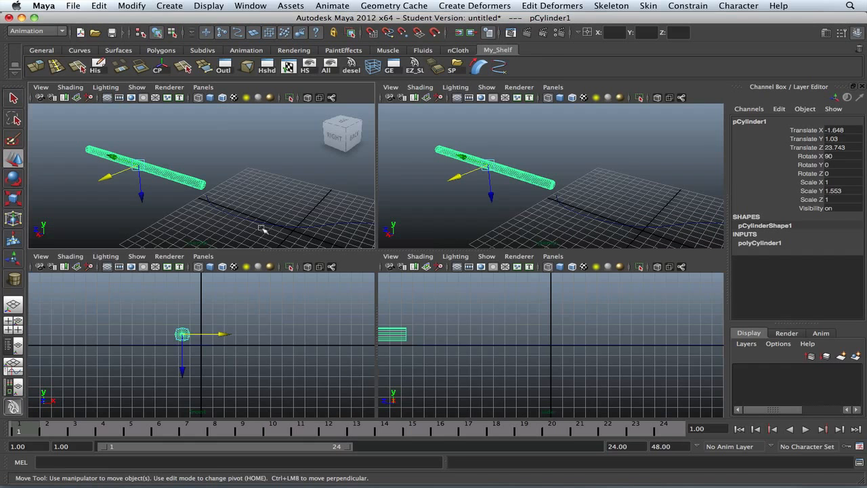
{"action": "key", "text": "space"}
{"action": "key", "text": "space"}
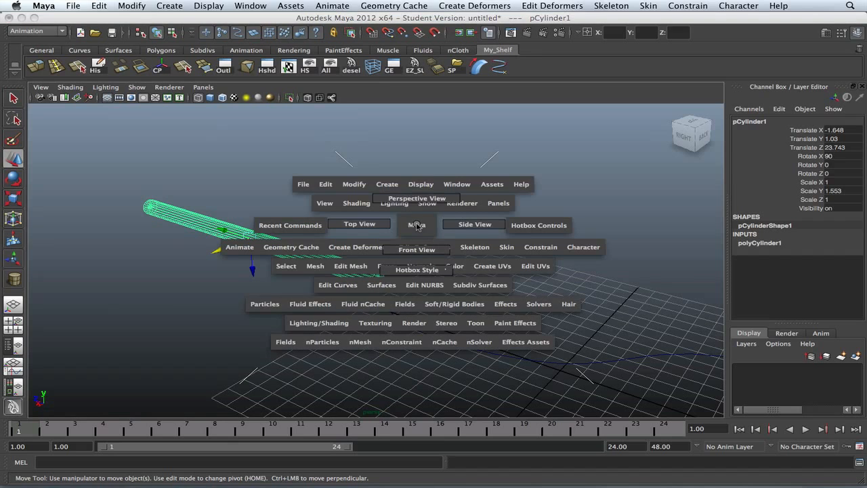
{"action": "key", "text": "space"}
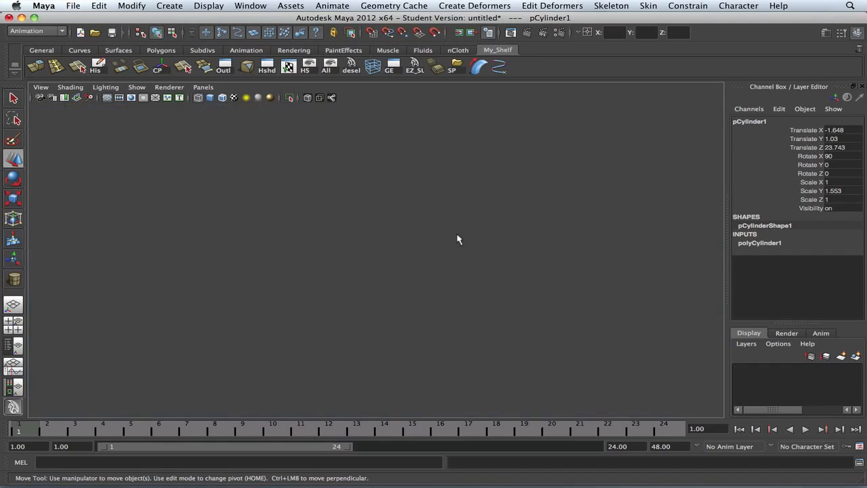
{"action": "key", "text": "space"}
{"action": "key", "text": "space"}
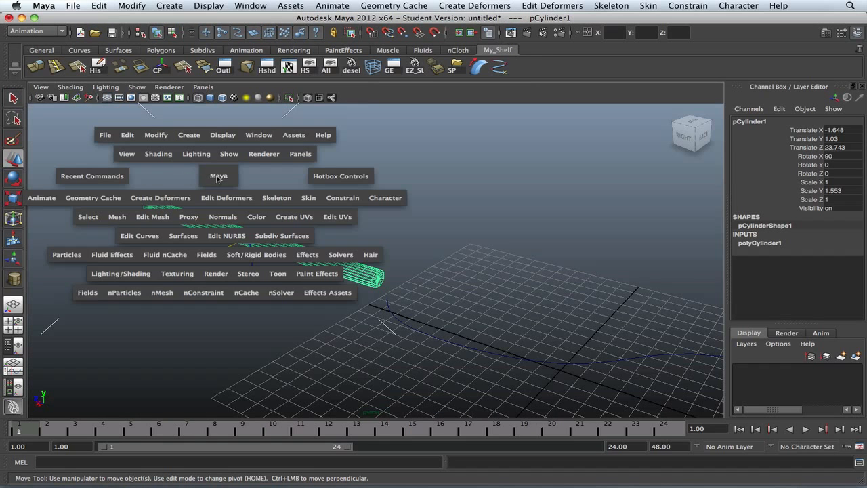
{"action": "left_click_drag", "start_coordinate": [217, 177], "coordinate": [171, 180]}
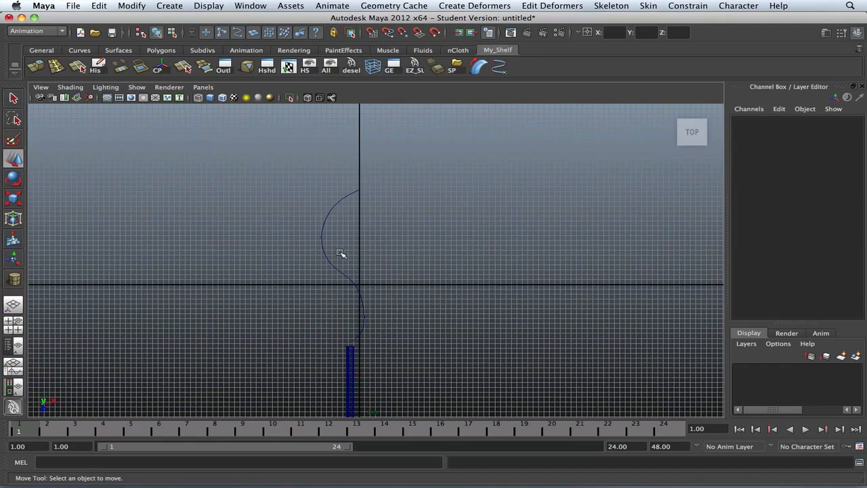
{"action": "middle_click_drag", "start_coordinate": [352, 339], "coordinate": [364, 215], "text": "alt"}
{"action": "scroll", "coordinate": [362, 214], "scroll_direction": "up", "scroll_amount": 3}
{"action": "left_click", "coordinate": [353, 231]}
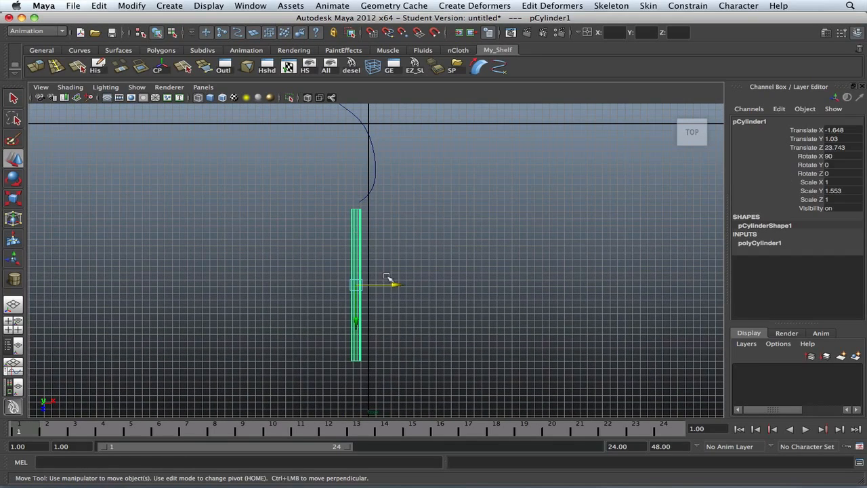
{"action": "left_click_drag", "start_coordinate": [393, 286], "coordinate": [400, 285]}
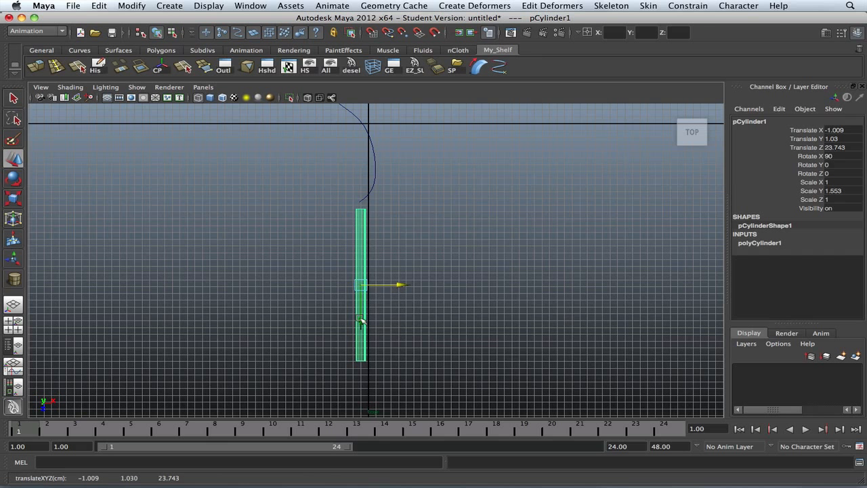
{"action": "left_click_drag", "start_coordinate": [361, 321], "coordinate": [361, 314]}
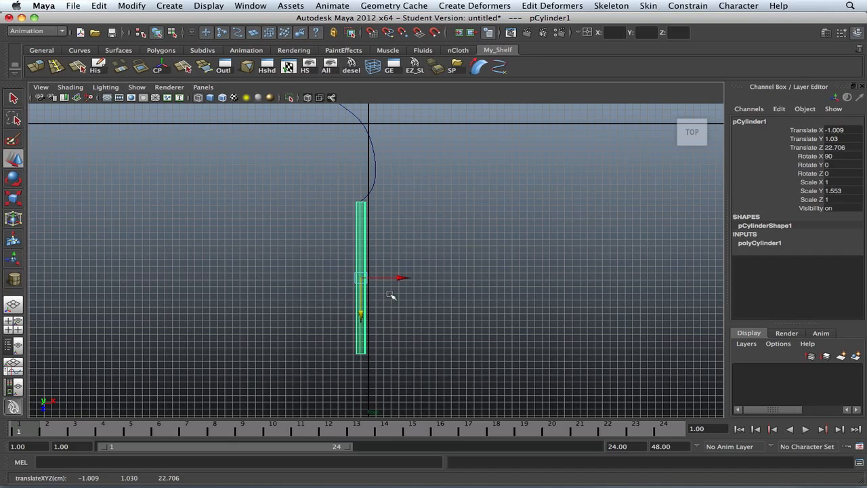
{"action": "left_click_drag", "start_coordinate": [400, 279], "coordinate": [398, 279]}
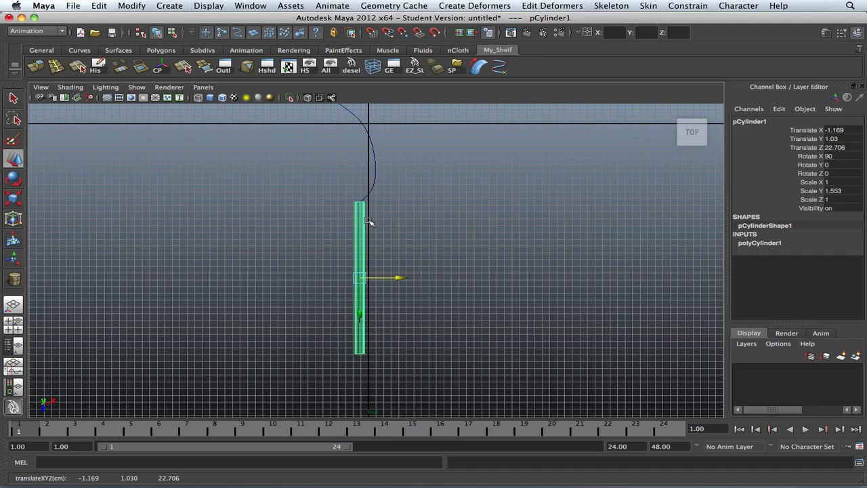
{"action": "scroll", "coordinate": [403, 283], "scroll_direction": "up", "scroll_amount": 5}
In the side view, lower the cylinder to about 0.017 in Y so it is level with the curve.
{"action": "key", "text": "space"}
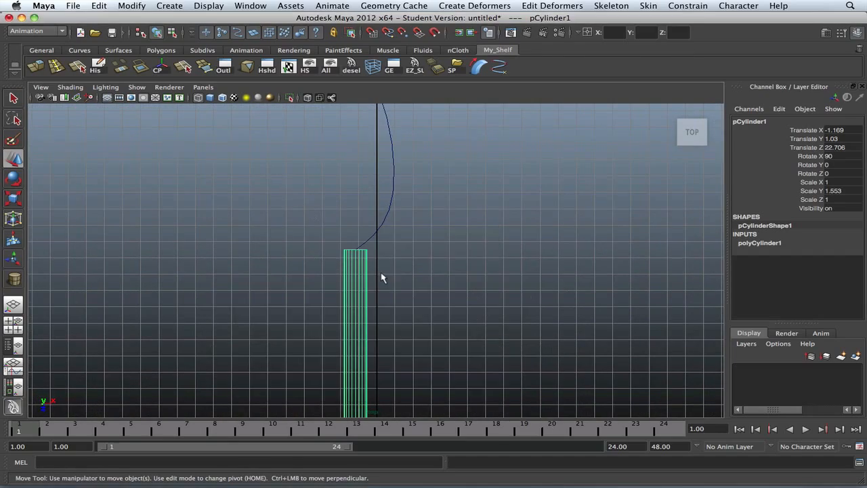
{"action": "key", "text": "space"}
{"action": "key", "text": "space"}
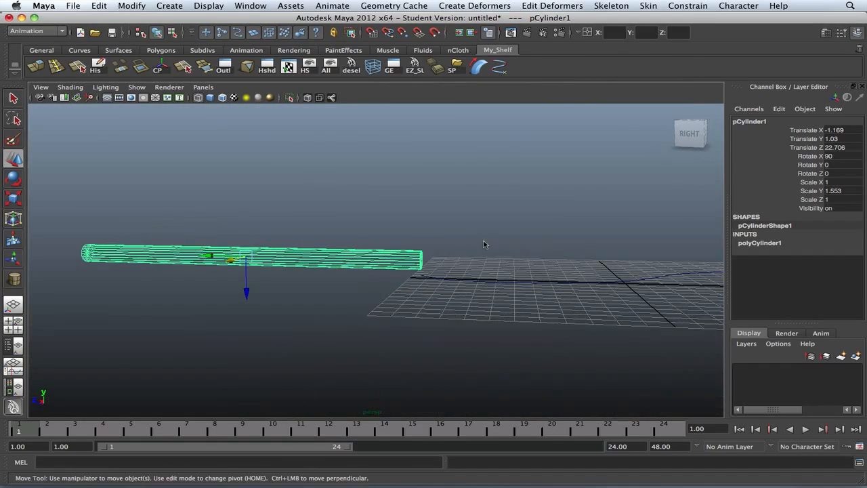
{"action": "key", "text": "space"}
{"action": "key", "text": "space"}
{"action": "middle_click_drag", "start_coordinate": [285, 257], "coordinate": [500, 302], "text": "alt"}
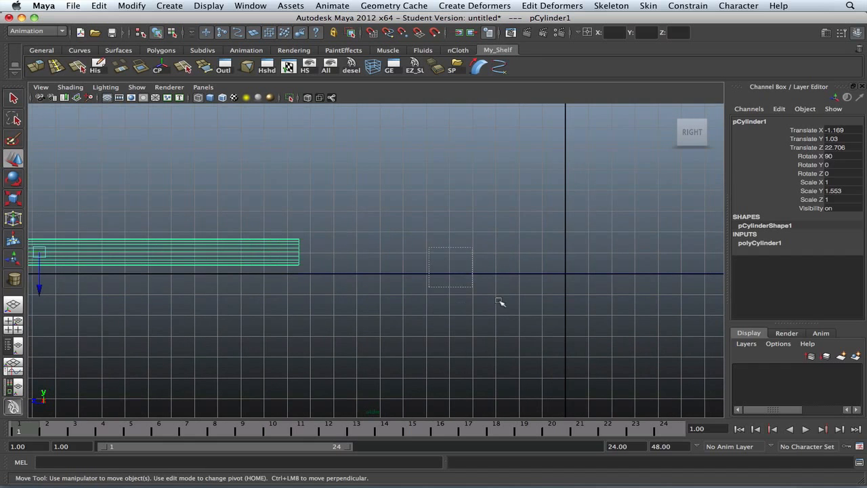
{"action": "left_click_drag", "start_coordinate": [500, 302], "coordinate": [502, 303]}
{"action": "middle_click_drag", "start_coordinate": [339, 305], "coordinate": [509, 320], "text": "alt"}
{"action": "left_click", "coordinate": [387, 254]}
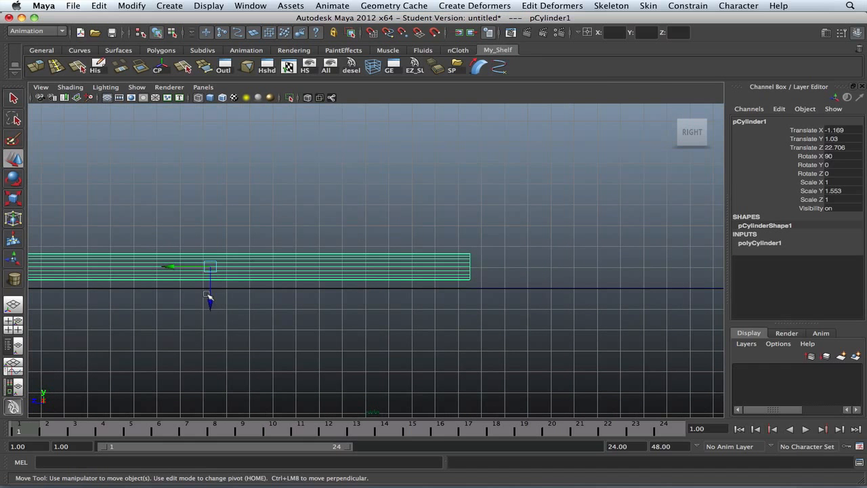
{"action": "left_click_drag", "start_coordinate": [210, 298], "coordinate": [212, 326]}
In a shaded perspective view, examine how the curve's end meets the centre of the cylinder's end cap.
{"action": "key", "text": "space"}
{"action": "key", "text": "space"}
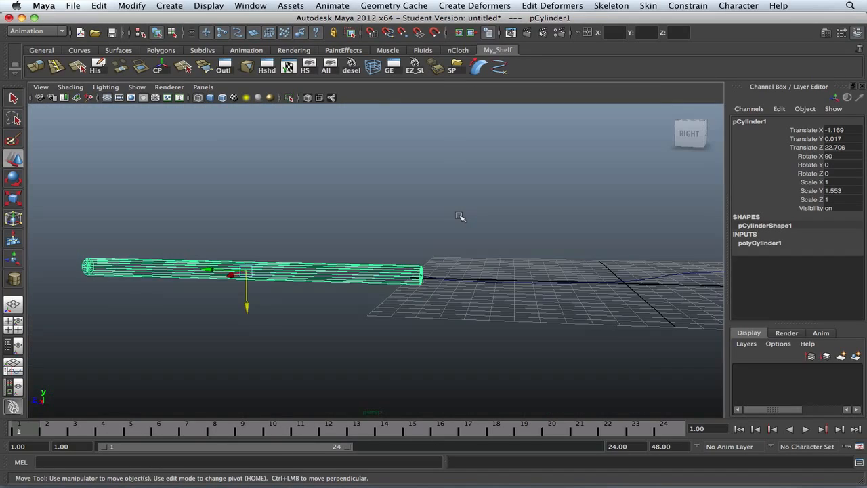
{"action": "left_click_drag", "start_coordinate": [459, 216], "coordinate": [459, 242], "text": "alt"}
{"action": "middle_click_drag", "start_coordinate": [459, 241], "coordinate": [406, 231], "text": "alt"}
{"action": "middle_click_drag", "start_coordinate": [455, 265], "coordinate": [453, 253], "text": "alt"}
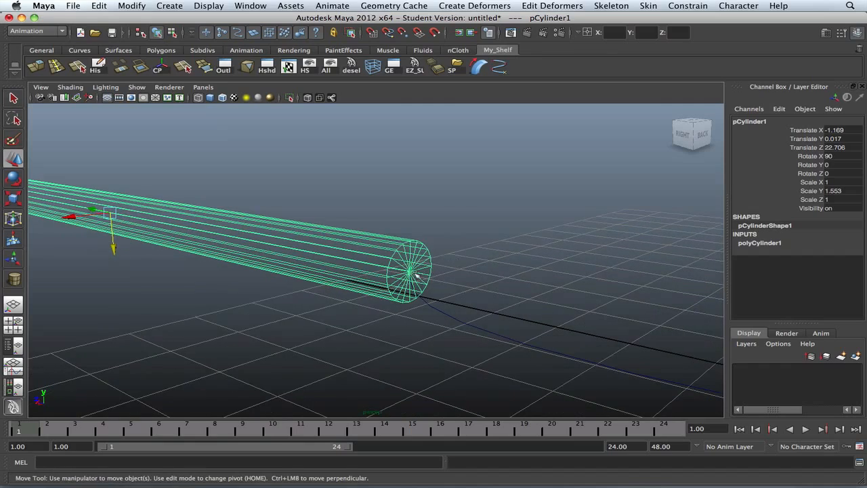
{"action": "scroll", "coordinate": [437, 296], "scroll_direction": "up", "scroll_amount": 3}
{"action": "mouse_move", "coordinate": [438, 296]}
{"action": "left_mouse_down", "text": "alt"}
{"action": "mouse_move", "coordinate": [394, 291]}
{"action": "mouse_move", "coordinate": [435, 278]}
{"action": "left_mouse_up", "text": "alt"}
{"action": "key", "text": "5"}
{"action": "scroll", "coordinate": [393, 288], "scroll_direction": "down", "scroll_amount": 5}
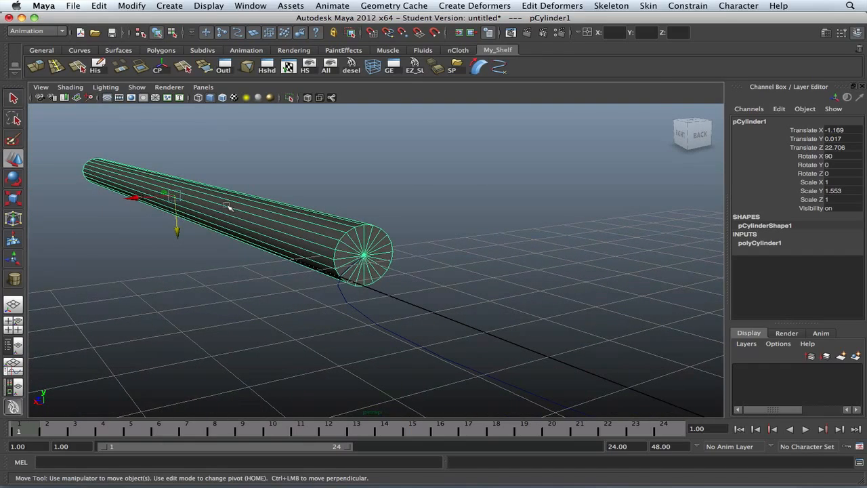
{"action": "left_click_drag", "start_coordinate": [229, 208], "coordinate": [213, 207], "text": "alt"}
{"action": "middle_click_drag", "start_coordinate": [213, 207], "coordinate": [295, 210], "text": "alt"}
{"action": "scroll", "coordinate": [296, 212], "scroll_direction": "up", "scroll_amount": 4}
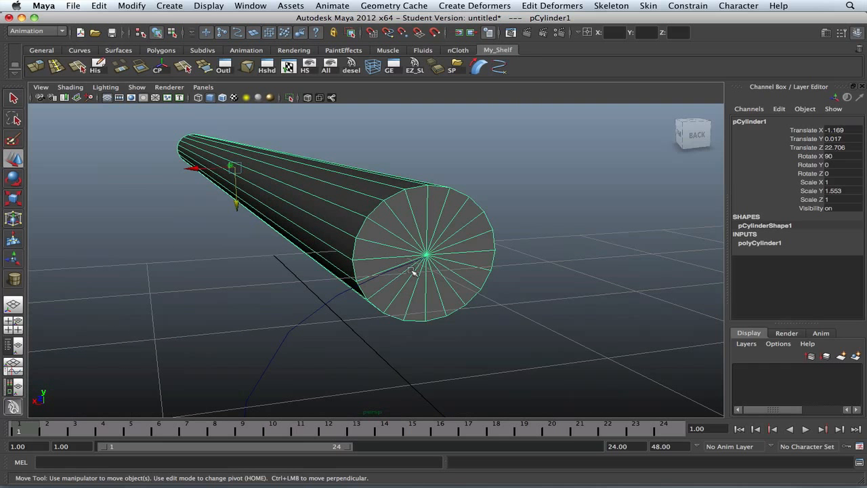
{"action": "left_click", "coordinate": [357, 287]}
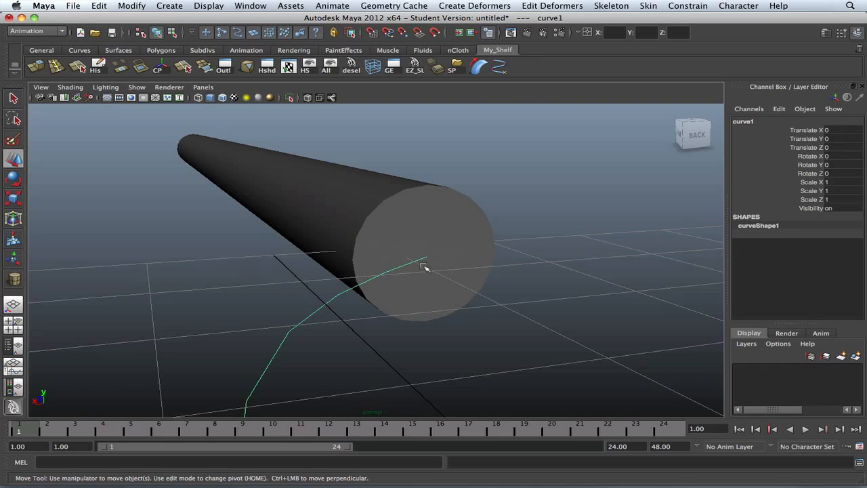
{"action": "left_click", "coordinate": [423, 238]}
{"action": "left_click_drag", "start_coordinate": [424, 250], "coordinate": [477, 254], "text": "alt"}
{"action": "middle_click_drag", "start_coordinate": [406, 246], "coordinate": [473, 253], "text": "alt"}
{"action": "left_click_drag", "start_coordinate": [474, 255], "coordinate": [347, 260], "text": "alt"}
{"action": "middle_click_drag", "start_coordinate": [347, 260], "coordinate": [512, 218], "text": "alt"}
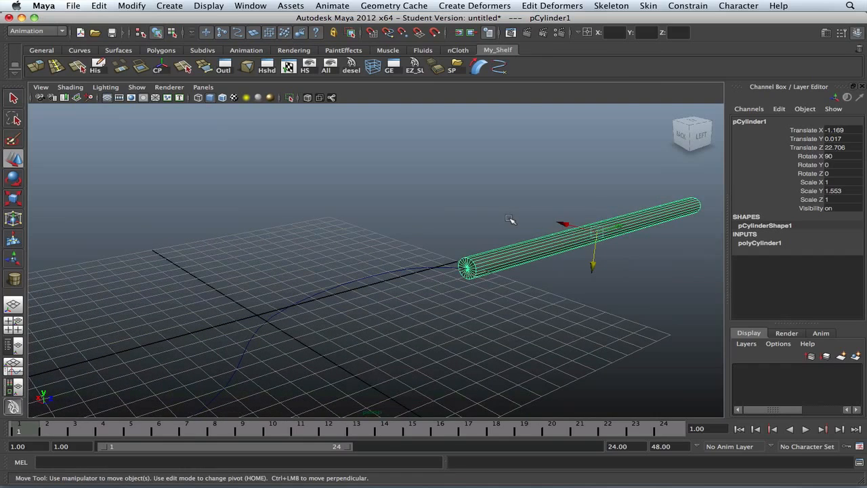
Delete the cylinder's side faces and its far end cap, keeping only the cap at the curve's end.
{"action": "left_click_drag", "start_coordinate": [518, 219], "coordinate": [466, 222], "text": "alt"}
{"action": "right_click_drag", "start_coordinate": [466, 222], "coordinate": [470, 244]}
{"action": "left_click_drag", "start_coordinate": [463, 229], "coordinate": [527, 308]}
{"action": "scroll", "coordinate": [549, 325], "scroll_direction": "down", "scroll_amount": 3}
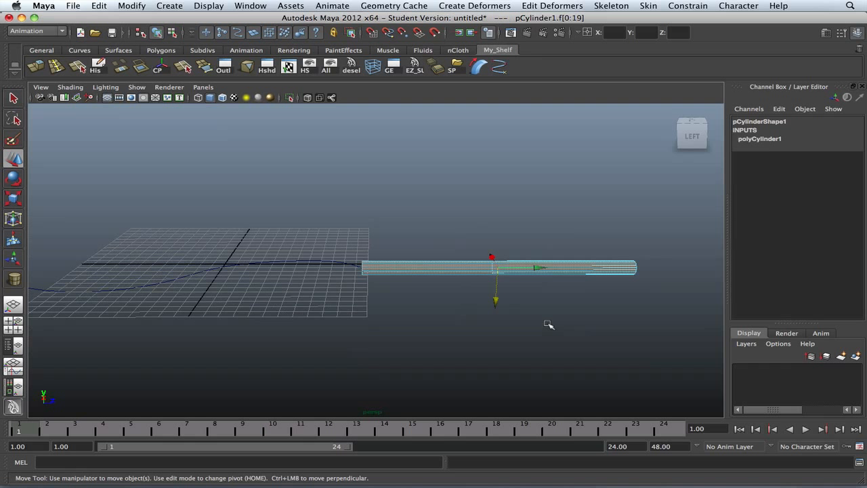
{"action": "key", "text": "Delete"}
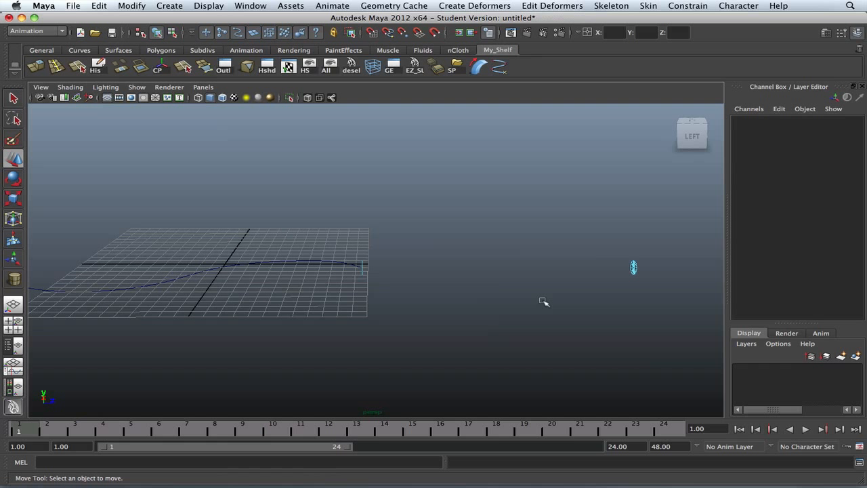
{"action": "left_click_drag", "start_coordinate": [571, 230], "coordinate": [662, 290]}
{"action": "key", "text": "Delete"}
Return to object mode and select the remaining end-cap disc up close.
{"action": "scroll", "coordinate": [606, 294], "scroll_direction": "up", "scroll_amount": 6}
{"action": "middle_click_drag", "start_coordinate": [404, 294], "coordinate": [501, 296], "text": "alt"}
{"action": "left_click_drag", "start_coordinate": [500, 296], "coordinate": [568, 286], "text": "alt"}
{"action": "middle_click_drag", "start_coordinate": [602, 265], "coordinate": [463, 284], "text": "alt"}
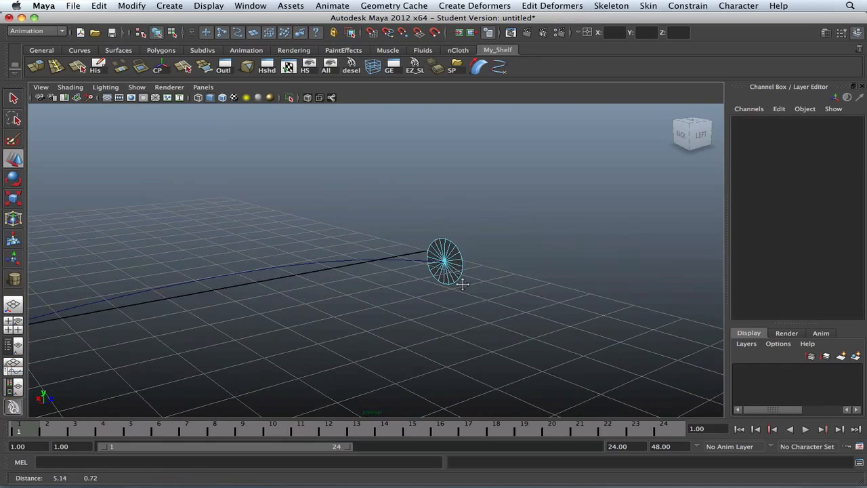
{"action": "scroll", "coordinate": [463, 284], "scroll_direction": "up", "scroll_amount": 5}
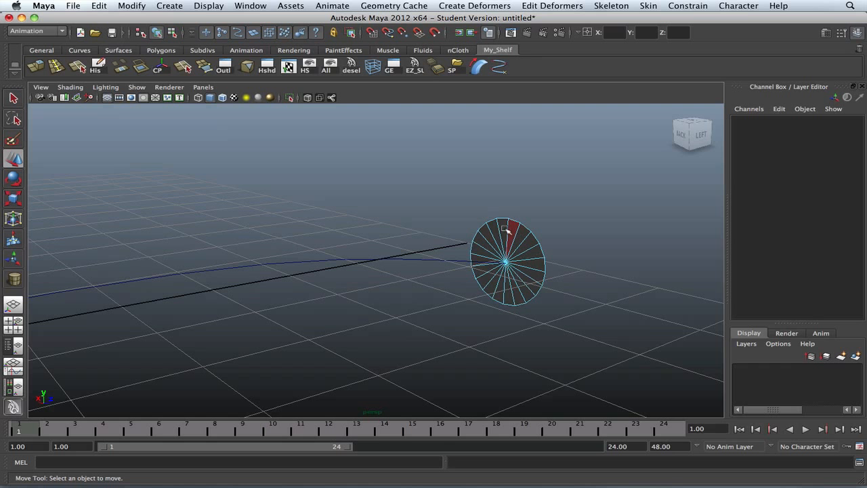
{"action": "key", "text": "F8"}
{"action": "left_click", "coordinate": [517, 253]}
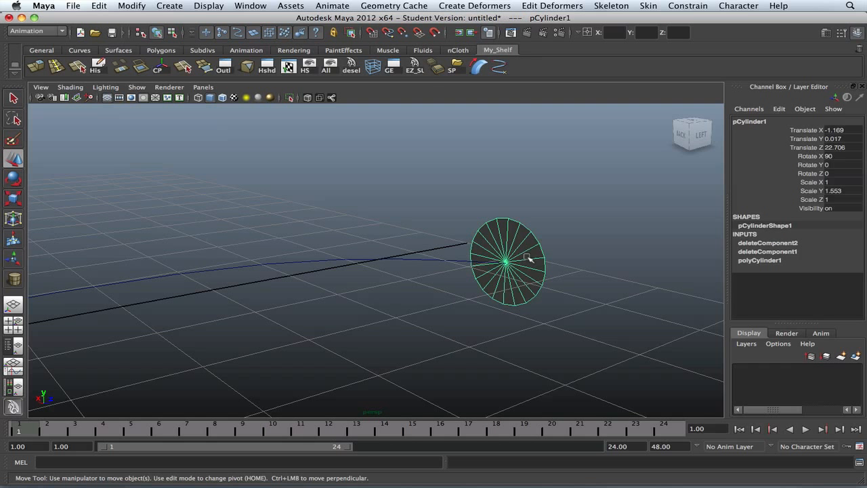
{"action": "scroll", "coordinate": [516, 252], "scroll_direction": "up", "scroll_amount": 2}
{"action": "middle_click_drag", "start_coordinate": [570, 237], "coordinate": [520, 246], "text": "alt"}
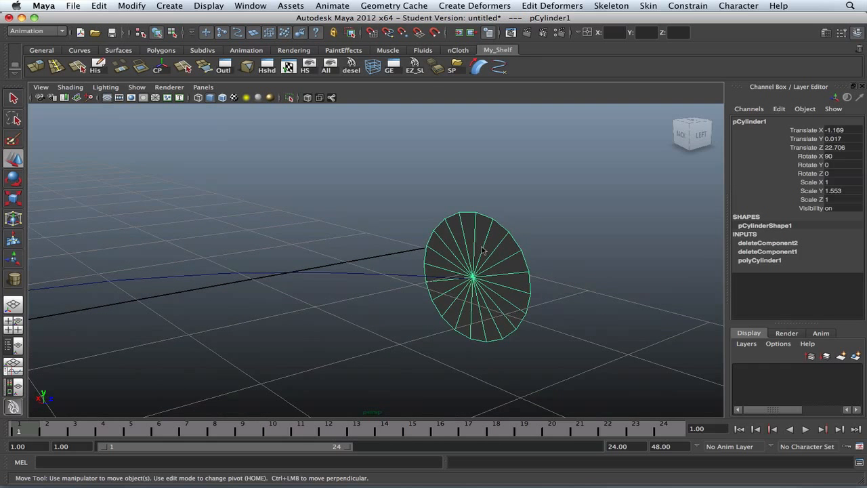
Switch the disc to face mode and add its wedge-shaped faces to the selection one by one.
{"action": "right_click_drag", "start_coordinate": [482, 245], "coordinate": [482, 277]}
{"action": "left_click", "coordinate": [495, 241]}
{"action": "key", "text": "q"}
{"action": "left_click", "coordinate": [509, 259], "text": "shift"}
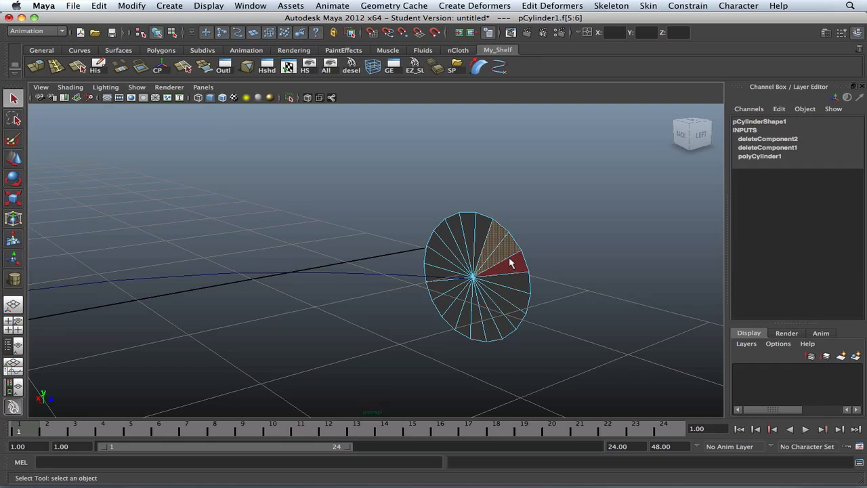
{"action": "left_click", "coordinate": [512, 266], "text": "shift"}
{"action": "left_click", "coordinate": [514, 279], "text": "shift"}
{"action": "left_click", "coordinate": [517, 298], "text": "shift"}
{"action": "left_click", "coordinate": [512, 309], "text": "shift"}
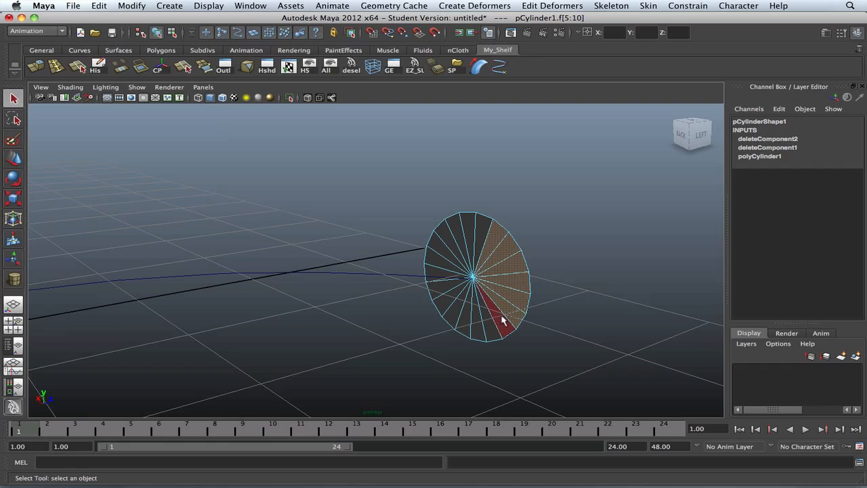
{"action": "left_click", "coordinate": [503, 317], "text": "shift"}
{"action": "left_click", "coordinate": [488, 323], "text": "shift"}
{"action": "left_click", "coordinate": [478, 324], "text": "shift"}
Select all the disc's faces at once, add the curve to the selection, and apply Extrude to the faces.
{"action": "mouse_move", "coordinate": [500, 233]}
{"action": "right_mouse_down"}
{"action": "mouse_move", "coordinate": [542, 218]}
{"action": "mouse_move", "coordinate": [509, 244]}
{"action": "right_mouse_up"}
{"action": "left_click_drag", "start_coordinate": [409, 198], "coordinate": [548, 339]}
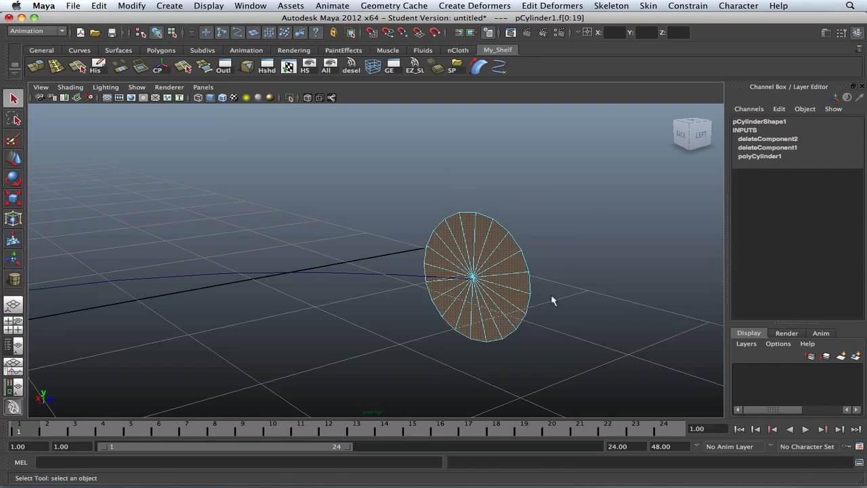
{"action": "left_click_drag", "start_coordinate": [446, 282], "coordinate": [609, 259], "text": "alt"}
{"action": "right_click_drag", "start_coordinate": [519, 271], "coordinate": [480, 269], "text": "alt"}
{"action": "left_click_drag", "start_coordinate": [480, 269], "coordinate": [501, 265], "text": "alt"}
{"action": "left_click_drag", "start_coordinate": [502, 266], "coordinate": [420, 269]}
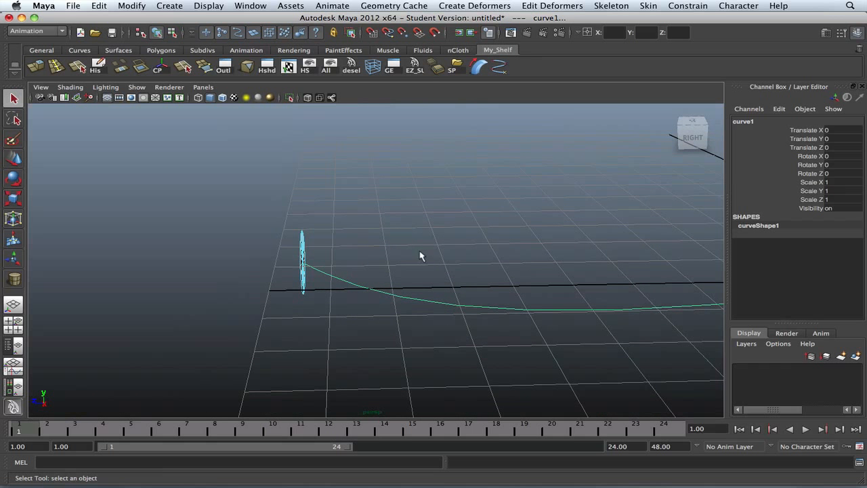
{"action": "right_click_drag", "start_coordinate": [409, 226], "coordinate": [413, 242], "text": "shift"}
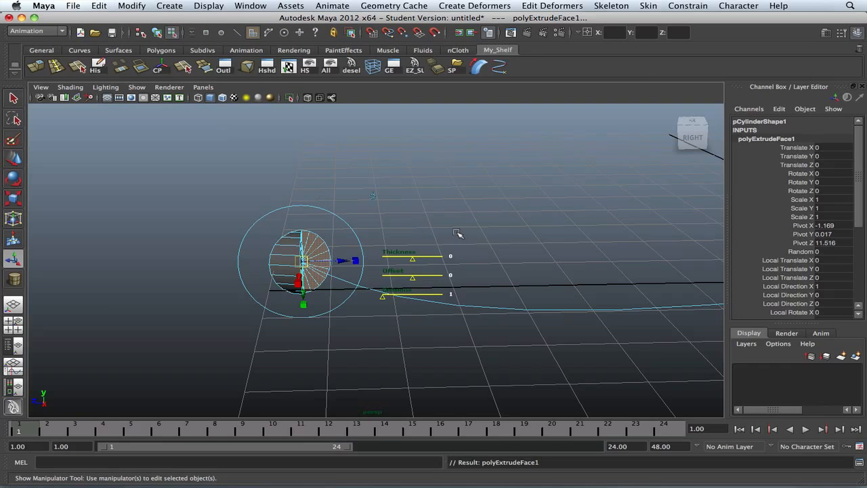
{"action": "left_click_drag", "start_coordinate": [461, 233], "coordinate": [481, 235], "text": "alt"}
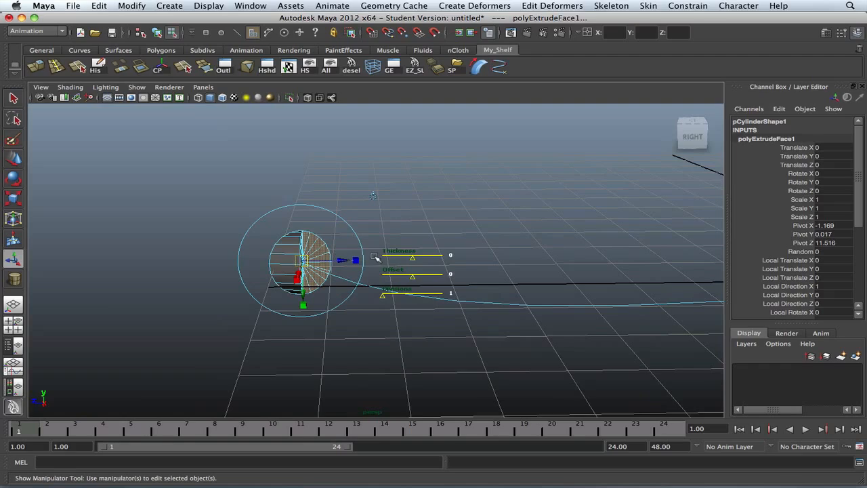
{"action": "mouse_move", "coordinate": [331, 232]}
{"action": "left_mouse_down", "text": "alt"}
{"action": "mouse_move", "coordinate": [474, 219]}
{"action": "mouse_move", "coordinate": [269, 237]}
{"action": "mouse_move", "coordinate": [345, 240]}
{"action": "left_mouse_up", "text": "alt"}
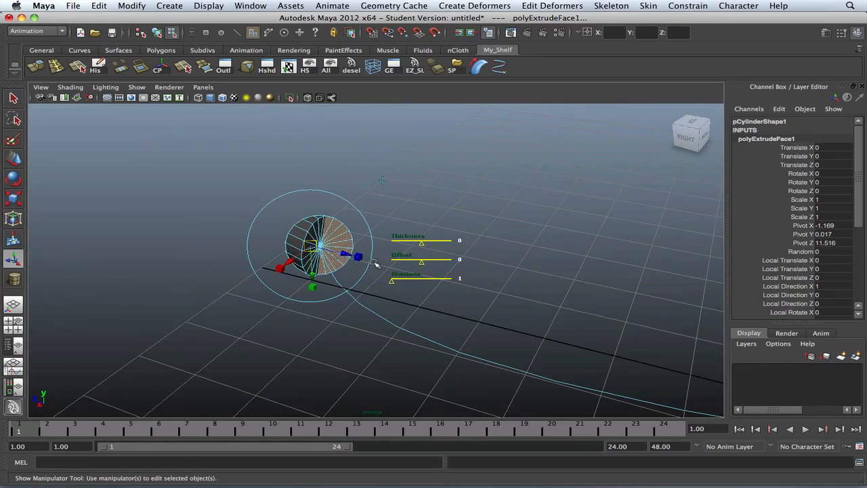
{"action": "scroll", "coordinate": [375, 263], "scroll_direction": "down", "scroll_amount": 3}
{"action": "scroll", "coordinate": [376, 265], "scroll_direction": "up", "scroll_amount": 3}
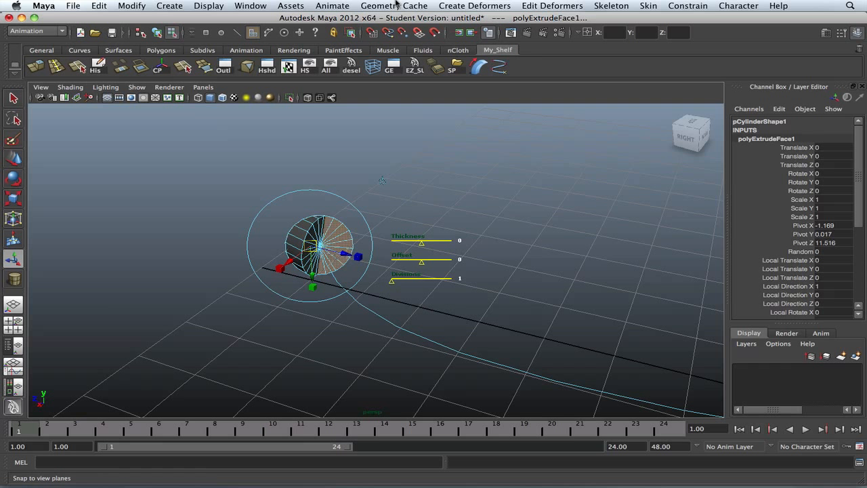
{"action": "left_click", "coordinate": [457, 5]}
{"action": "mouse_move", "coordinate": [351, 4]}
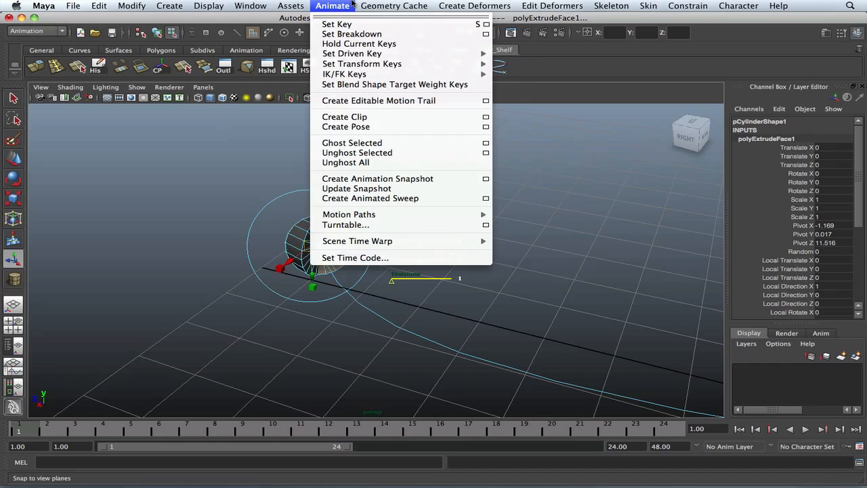
{"action": "mouse_move", "coordinate": [420, 215]}
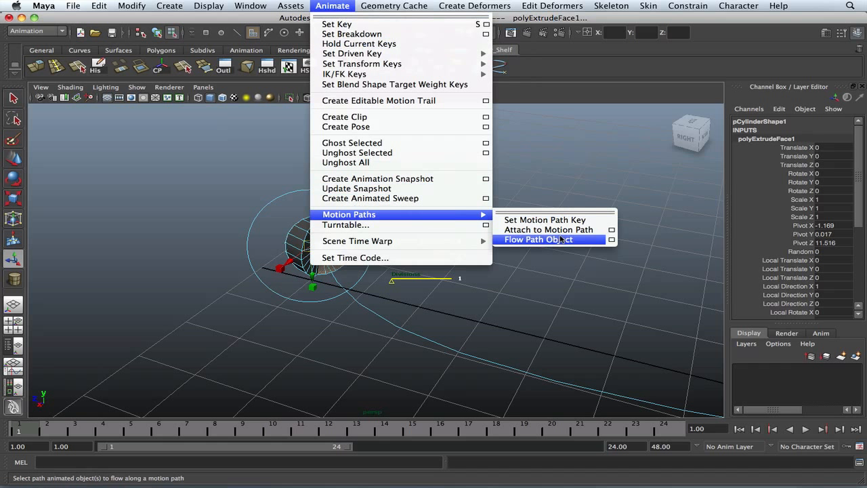
{"action": "left_click", "coordinate": [568, 187]}
{"action": "key", "text": "t"}
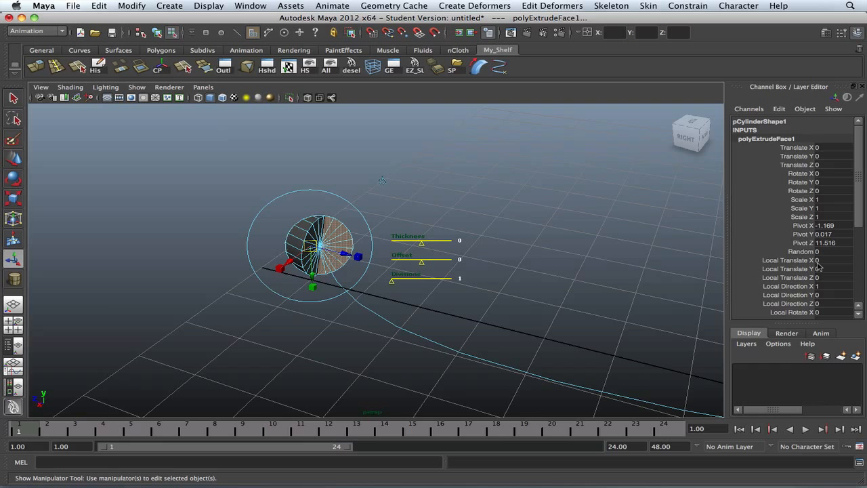
Raise the face extrusion's Divisions to 25 so the extrusion follows the curve.
{"action": "scroll", "coordinate": [816, 262], "scroll_direction": "down", "scroll_amount": 5}
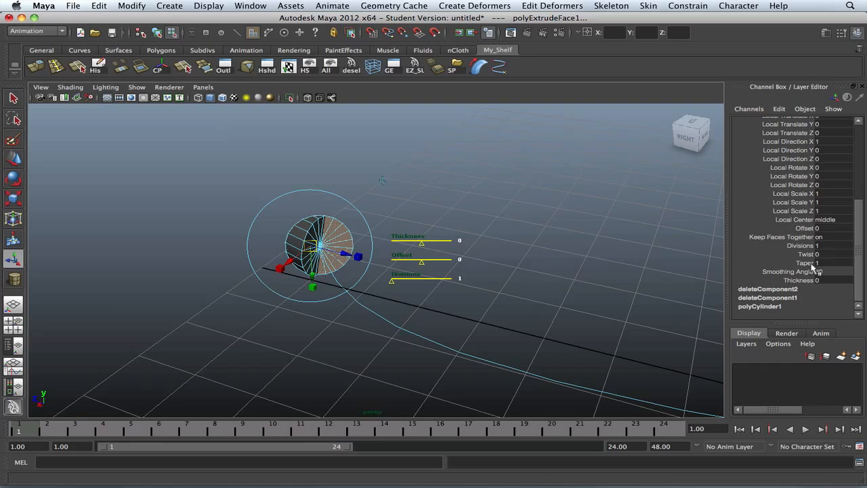
{"action": "left_click", "coordinate": [802, 245]}
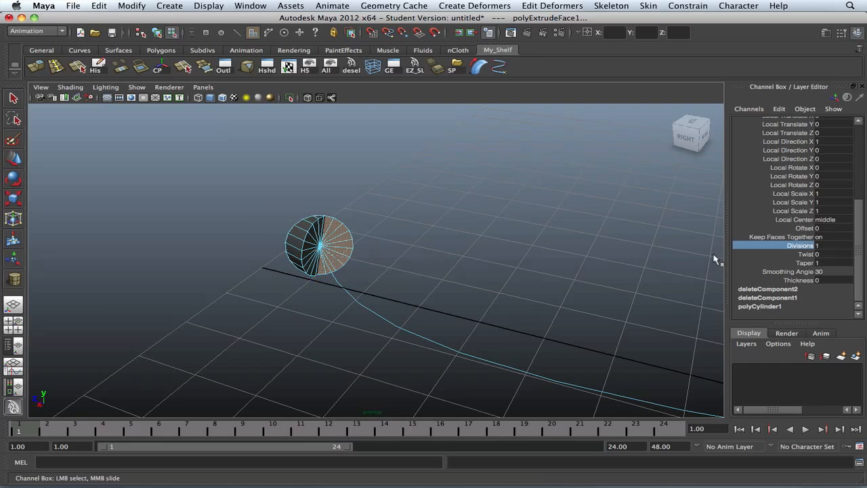
{"action": "left_click_drag", "start_coordinate": [501, 268], "coordinate": [539, 271], "text": "alt"}
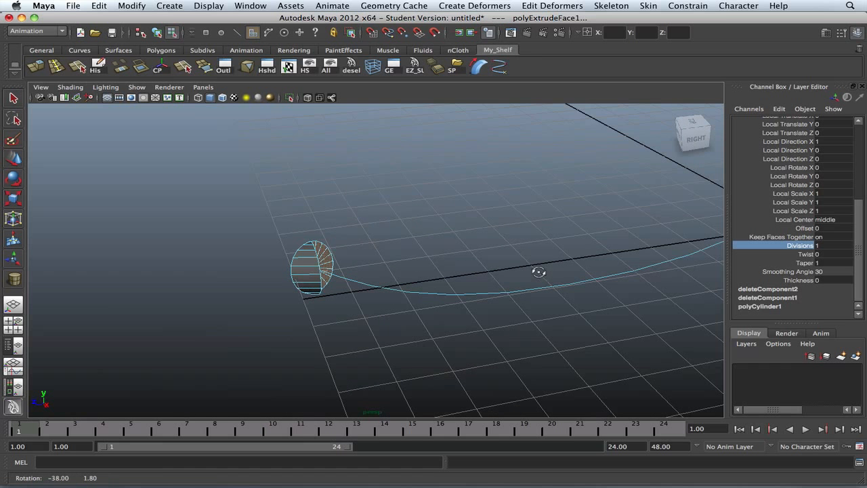
{"action": "middle_click_drag", "start_coordinate": [463, 258], "coordinate": [775, 258]}
{"action": "scroll", "coordinate": [653, 257], "scroll_direction": "down", "scroll_amount": 5}
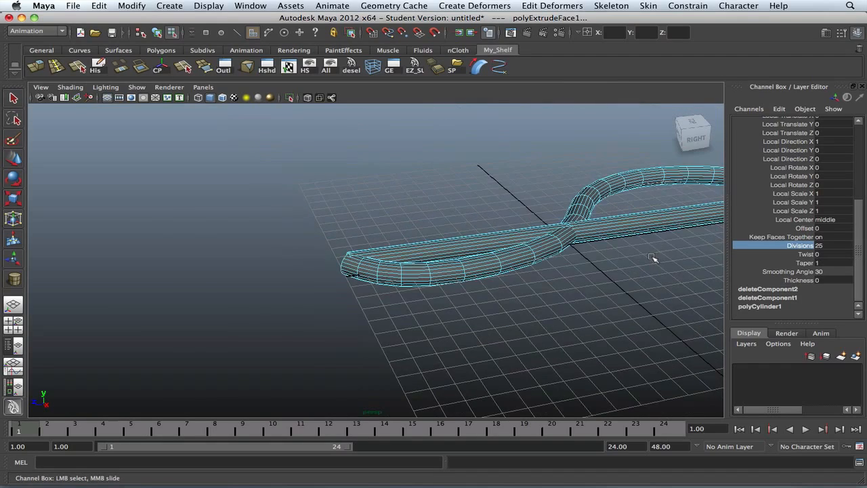
{"action": "middle_click_drag", "start_coordinate": [664, 226], "coordinate": [494, 256], "text": "alt"}
{"action": "left_click_drag", "start_coordinate": [494, 256], "coordinate": [568, 223], "text": "alt"}
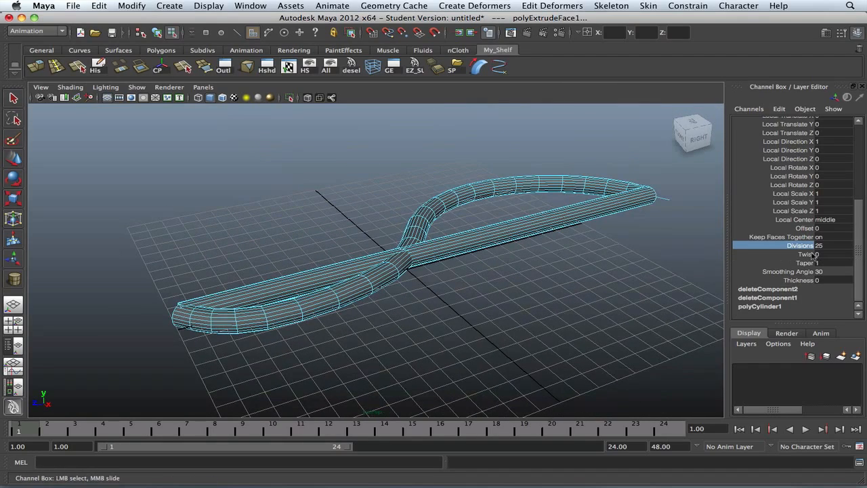
Set the face extrusion's Divisions to 300 and deselect the hose.
{"action": "left_click", "coordinate": [832, 246]}
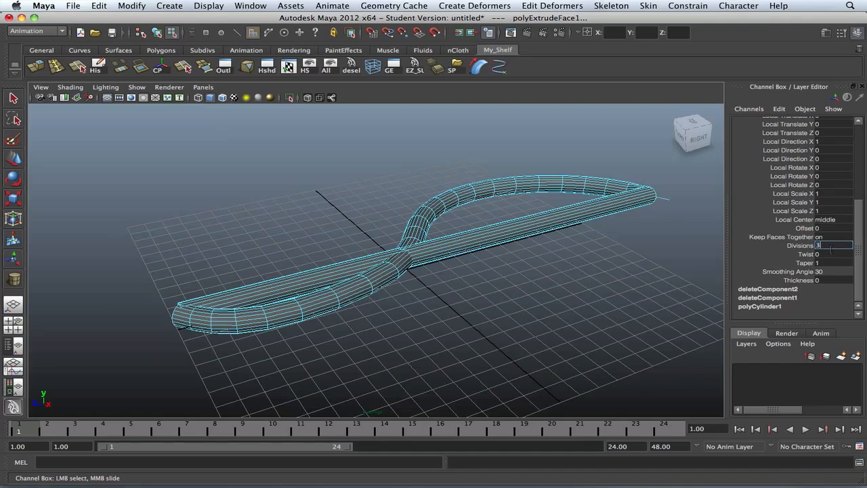
{"action": "type", "text": "300"}
{"action": "key", "text": "Return"}
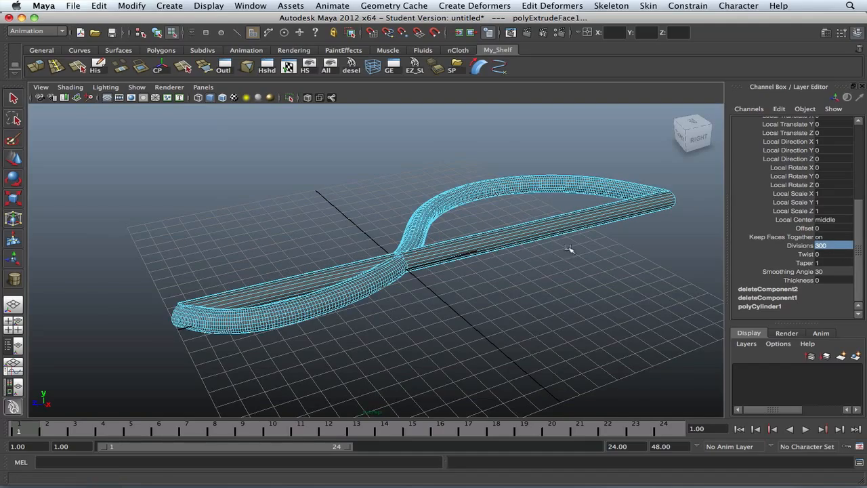
{"action": "left_click_drag", "start_coordinate": [548, 249], "coordinate": [364, 253], "text": "alt"}
{"action": "left_click", "coordinate": [532, 254]}
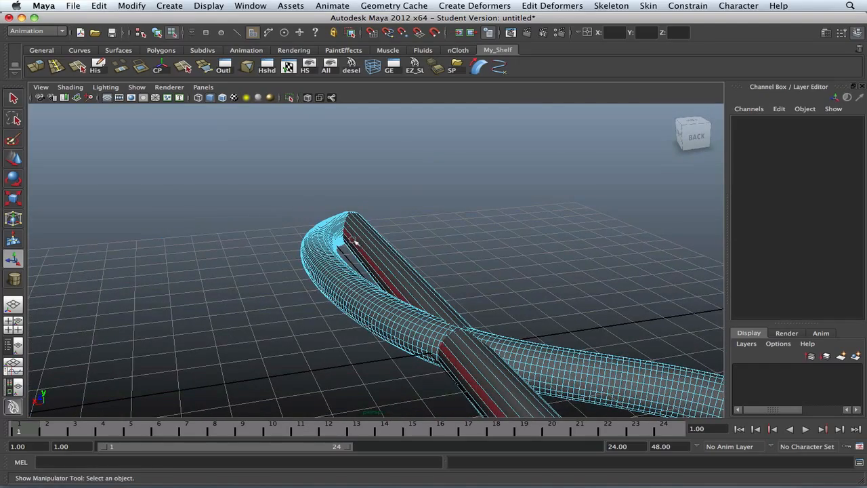
Switch the hose to face mode, select the straight strip faces stretched between its two ends, and delete them.
{"action": "scroll", "coordinate": [353, 216], "scroll_direction": "down", "scroll_amount": 4}
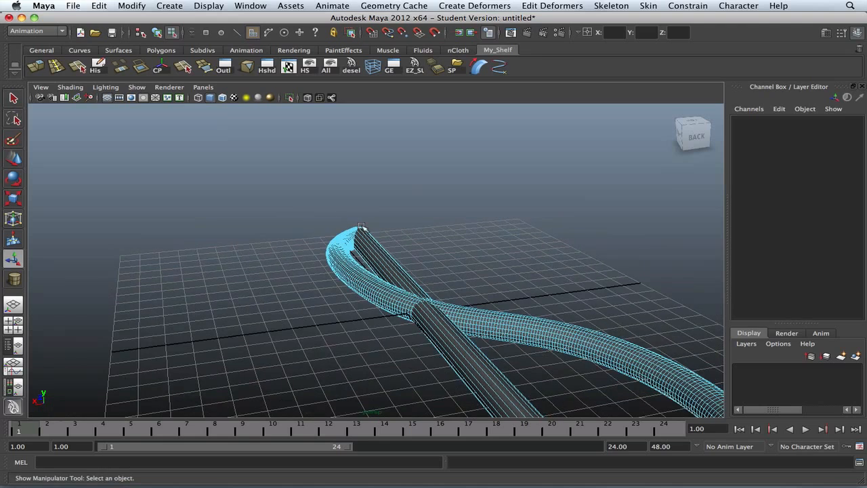
{"action": "scroll", "coordinate": [361, 235], "scroll_direction": "down", "scroll_amount": 4}
{"action": "left_click_drag", "start_coordinate": [360, 238], "coordinate": [391, 246], "text": "alt"}
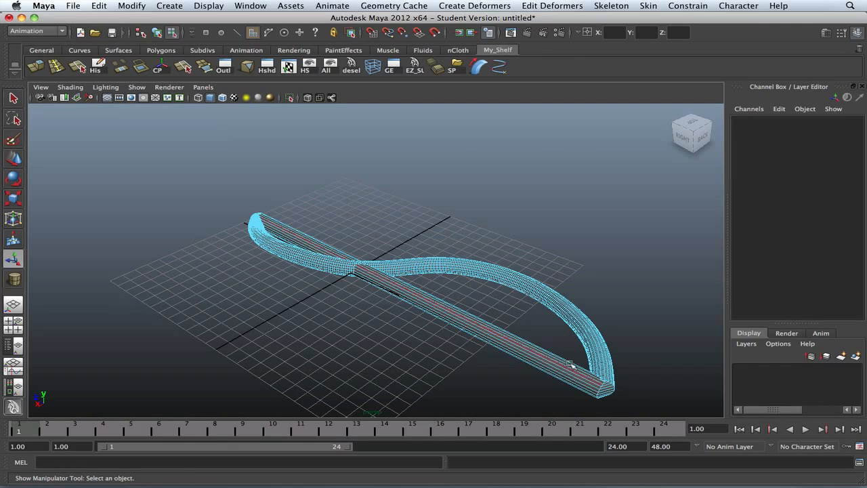
{"action": "left_click_drag", "start_coordinate": [576, 375], "coordinate": [400, 254], "text": "alt"}
{"action": "right_click_drag", "start_coordinate": [399, 254], "coordinate": [430, 255]}
{"action": "left_click_drag", "start_coordinate": [389, 248], "coordinate": [425, 310]}
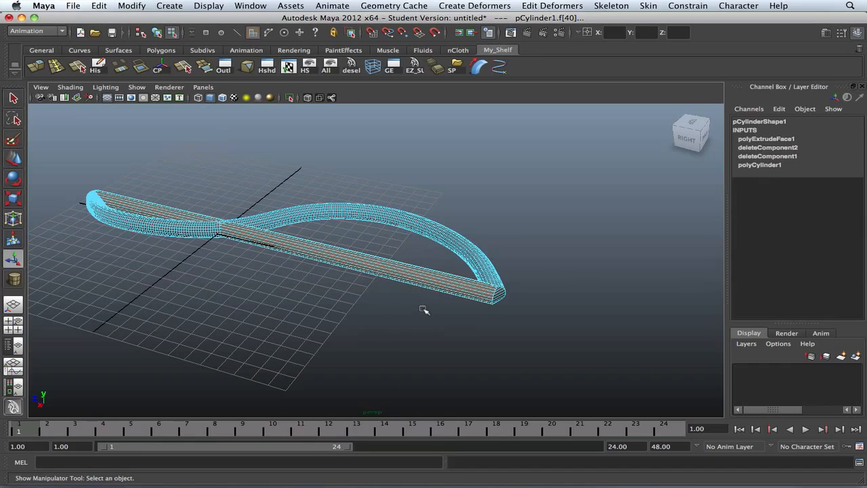
{"action": "key", "text": "Delete"}
Select the next layer of strip faces covering the hose's far end and delete them.
{"action": "scroll", "coordinate": [478, 302], "scroll_direction": "up", "scroll_amount": 5}
{"action": "middle_click_drag", "start_coordinate": [455, 303], "coordinate": [377, 250], "text": "alt"}
{"action": "scroll", "coordinate": [377, 250], "scroll_direction": "up", "scroll_amount": 5}
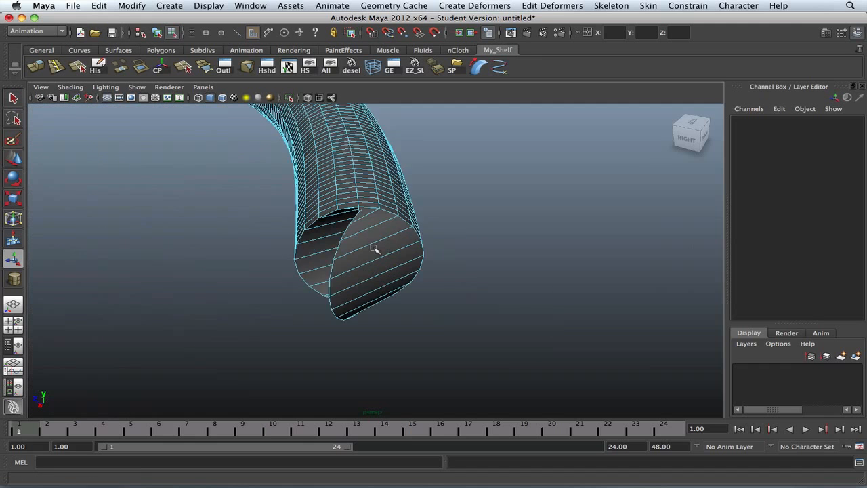
{"action": "left_click", "coordinate": [360, 200]}
{"action": "key", "text": "q"}
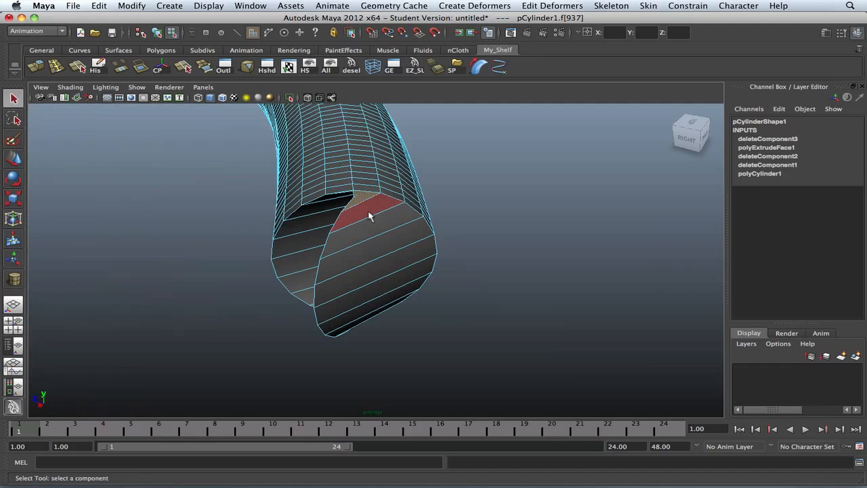
{"action": "left_click", "coordinate": [370, 212], "text": "shift"}
{"action": "left_click", "coordinate": [381, 228], "text": "shift"}
{"action": "left_click", "coordinate": [385, 238], "text": "shift"}
{"action": "left_click", "coordinate": [391, 260], "text": "shift"}
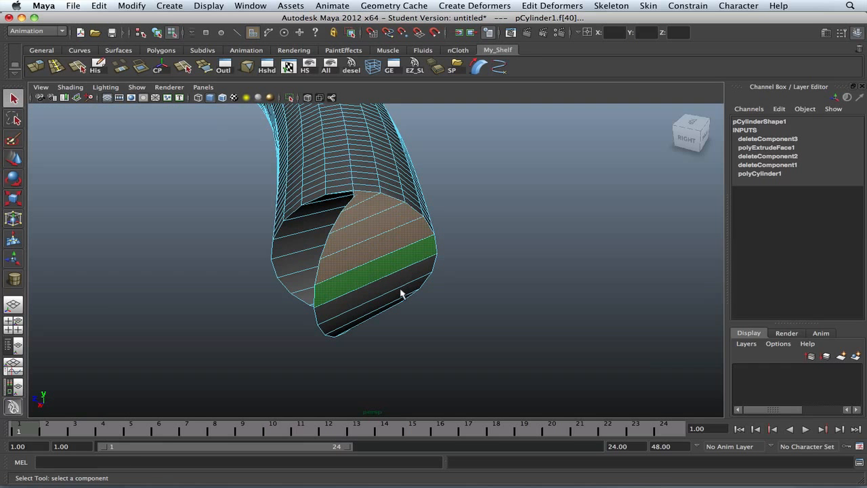
{"action": "left_click", "coordinate": [400, 293], "text": "shift"}
{"action": "left_click_drag", "start_coordinate": [391, 273], "coordinate": [353, 203], "text": "alt"}
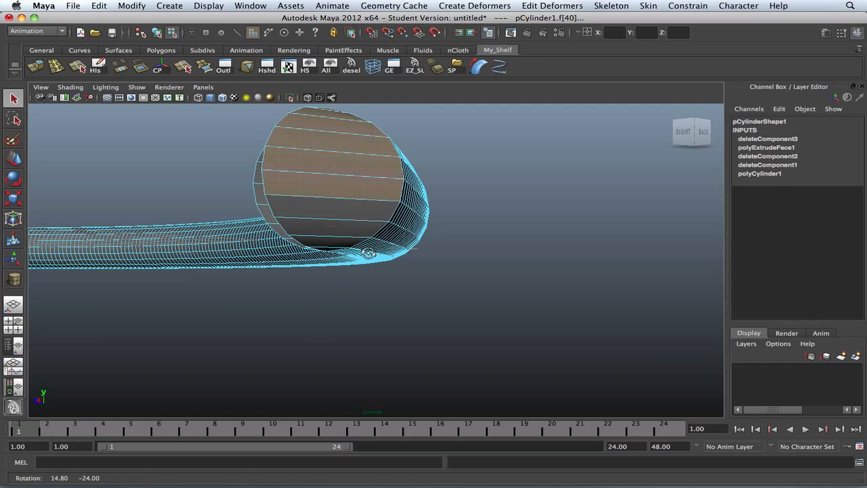
{"action": "left_click", "coordinate": [352, 203], "text": "shift"}
{"action": "left_click_drag", "start_coordinate": [347, 243], "coordinate": [342, 238], "text": "alt"}
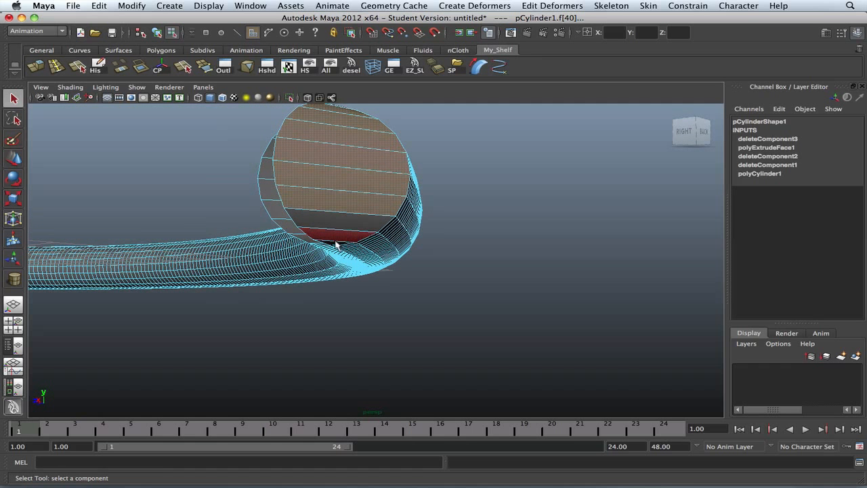
{"action": "key", "text": "Delete"}
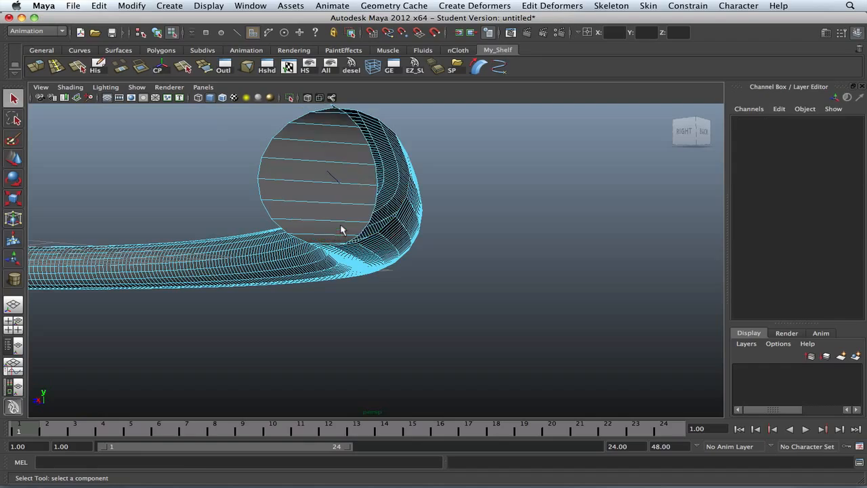
Select all the remaining strip faces inside the far end's opening and delete them to open the hose.
{"action": "left_click_drag", "start_coordinate": [350, 229], "coordinate": [333, 161], "text": "alt"}
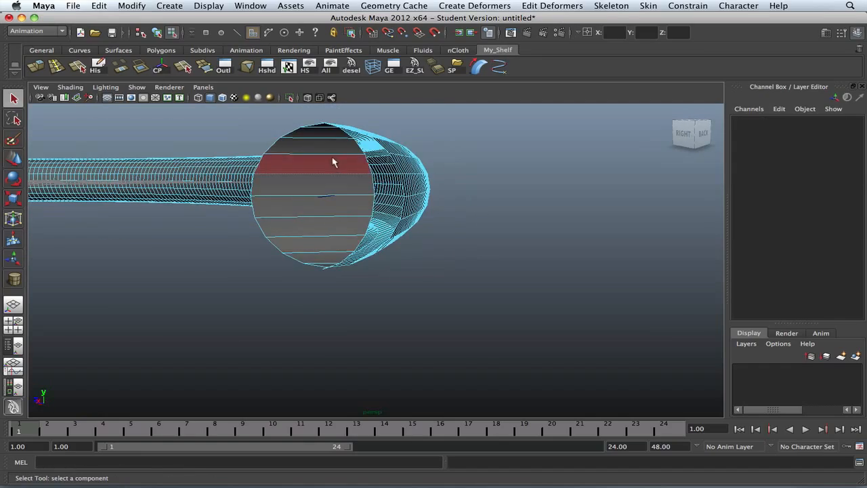
{"action": "right_click_drag", "start_coordinate": [316, 134], "coordinate": [354, 222], "text": "alt"}
{"action": "left_click_drag", "start_coordinate": [353, 222], "coordinate": [356, 196], "text": "alt"}
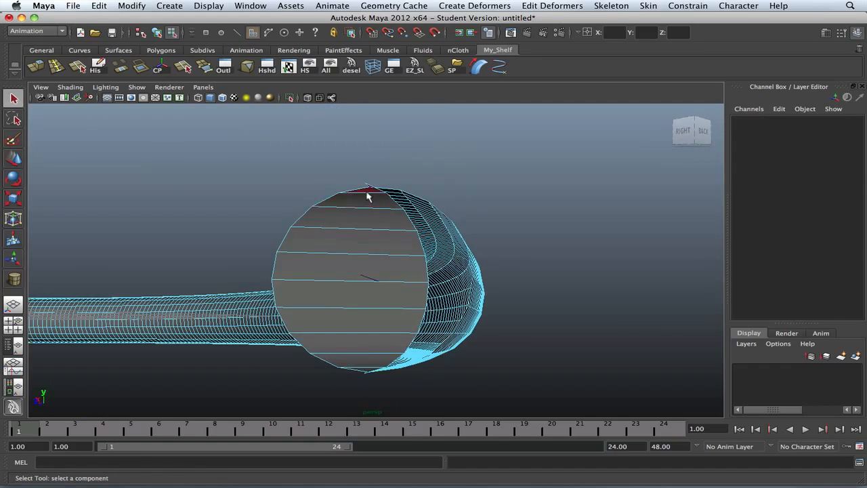
{"action": "left_click", "coordinate": [370, 197]}
{"action": "left_click", "coordinate": [367, 223], "text": "shift"}
{"action": "left_click", "coordinate": [366, 243], "text": "shift"}
{"action": "left_click", "coordinate": [373, 264], "text": "shift"}
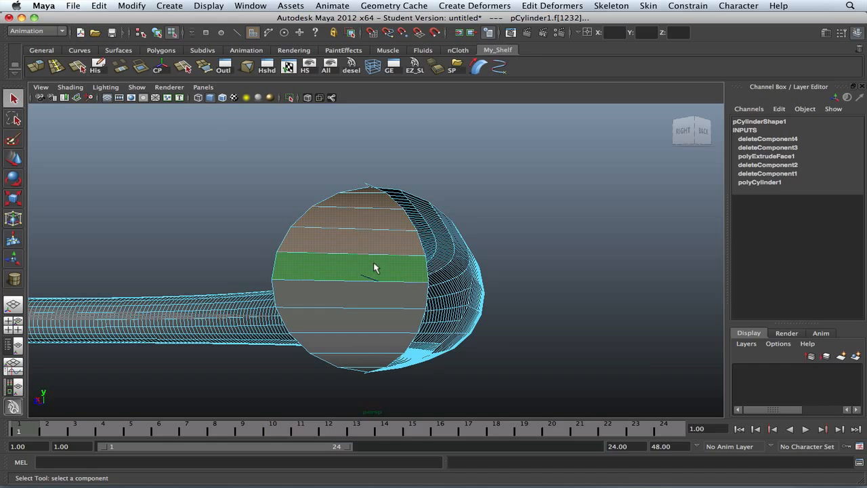
{"action": "left_click", "coordinate": [386, 299], "text": "shift"}
{"action": "left_click", "coordinate": [382, 321], "text": "shift"}
{"action": "left_click", "coordinate": [377, 343], "text": "shift"}
{"action": "left_click", "coordinate": [374, 357], "text": "shift"}
{"action": "left_click_drag", "start_coordinate": [374, 356], "coordinate": [373, 369], "text": "alt"}
{"action": "left_click", "coordinate": [371, 390], "text": "shift"}
{"action": "key", "text": "Delete"}
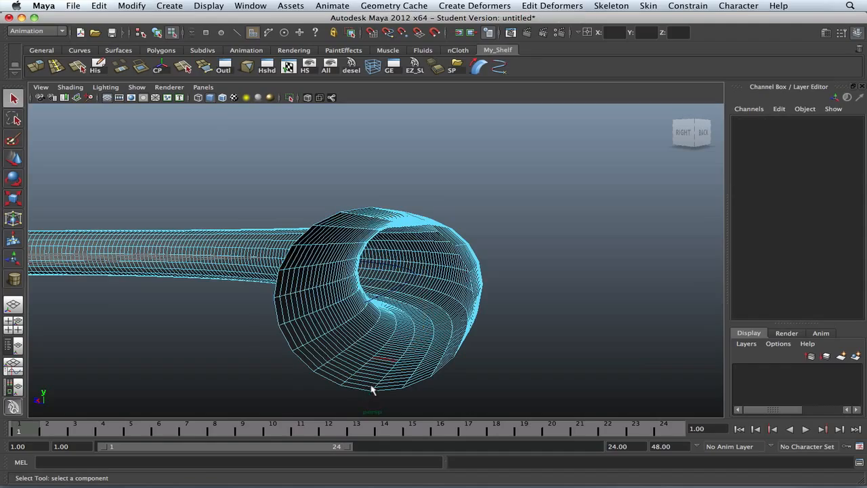
Return the hose to object mode and examine its length and its starting end.
{"action": "left_click_drag", "start_coordinate": [418, 290], "coordinate": [546, 305], "text": "alt"}
{"action": "right_click_drag", "start_coordinate": [442, 246], "coordinate": [498, 233]}
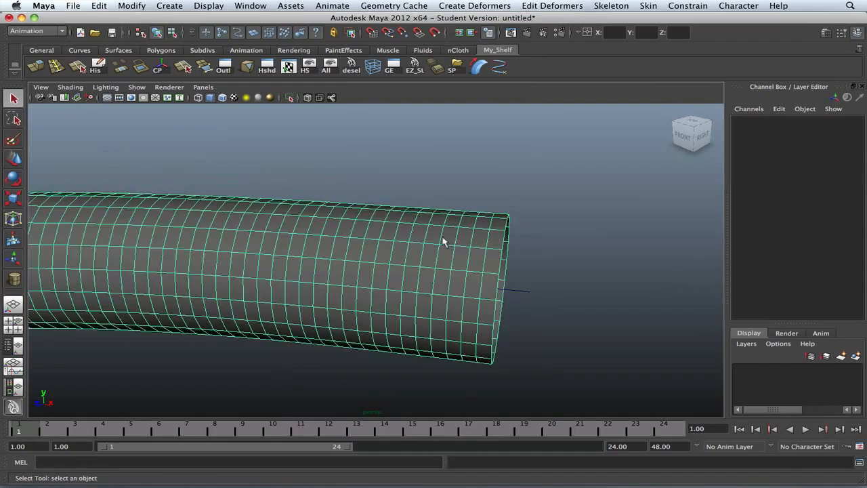
{"action": "scroll", "coordinate": [408, 251], "scroll_direction": "down", "scroll_amount": 10}
{"action": "mouse_move", "coordinate": [407, 254]}
{"action": "left_mouse_down", "text": "alt"}
{"action": "mouse_move", "coordinate": [319, 242]}
{"action": "mouse_move", "coordinate": [389, 241]}
{"action": "mouse_move", "coordinate": [410, 264]}
{"action": "left_mouse_up", "text": "alt"}
{"action": "scroll", "coordinate": [462, 214], "scroll_direction": "up", "scroll_amount": 12}
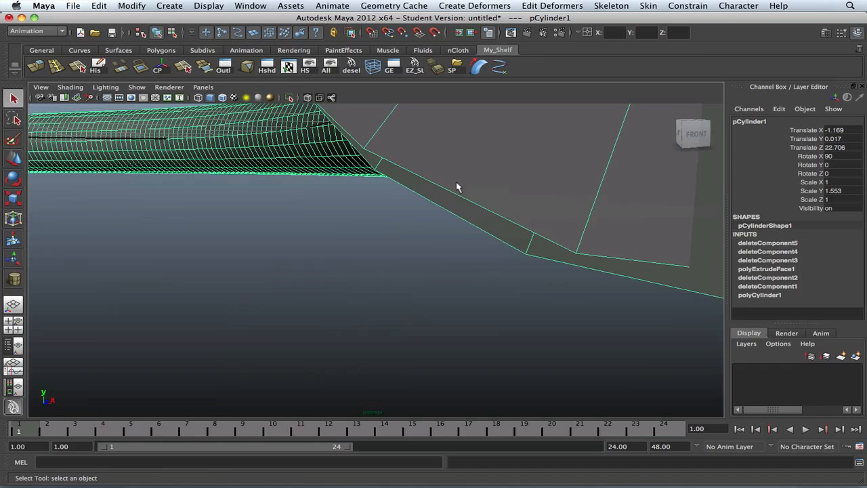
{"action": "scroll", "coordinate": [452, 193], "scroll_direction": "down", "scroll_amount": 6}
In face mode, select the wedge faces on the left half of the starting end's cap and delete them.
{"action": "right_click_drag", "start_coordinate": [367, 256], "coordinate": [366, 279]}
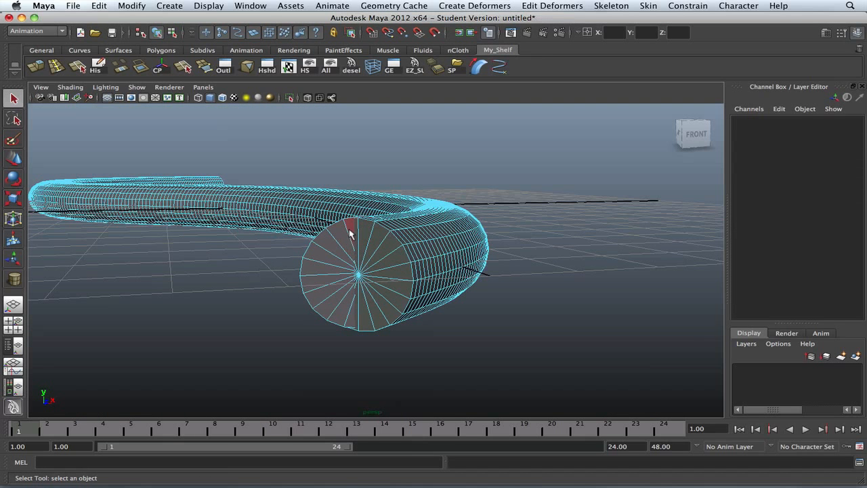
{"action": "left_click", "coordinate": [350, 232]}
{"action": "left_click", "coordinate": [344, 239], "text": "shift"}
{"action": "left_click", "coordinate": [337, 246], "text": "shift"}
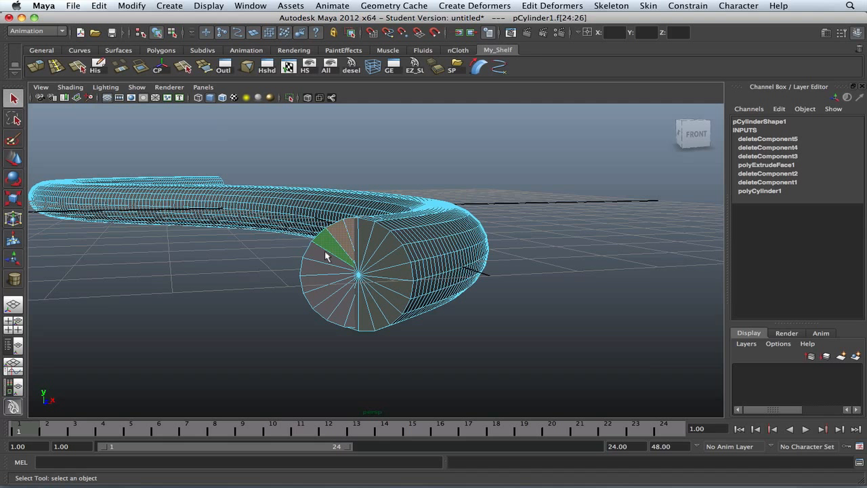
{"action": "left_click", "coordinate": [330, 254], "text": "shift"}
{"action": "left_click", "coordinate": [323, 271], "text": "shift"}
{"action": "left_click", "coordinate": [325, 288], "text": "shift"}
{"action": "left_click", "coordinate": [342, 308], "text": "shift"}
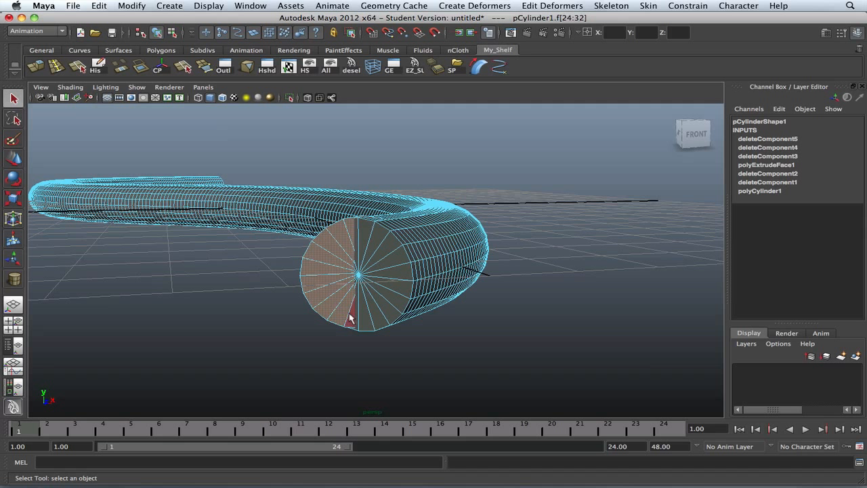
{"action": "key", "text": "Delete"}
Examine the hose along its length and inside its opening for leftover faces.
{"action": "middle_click_drag", "start_coordinate": [392, 250], "coordinate": [412, 233], "text": "alt"}
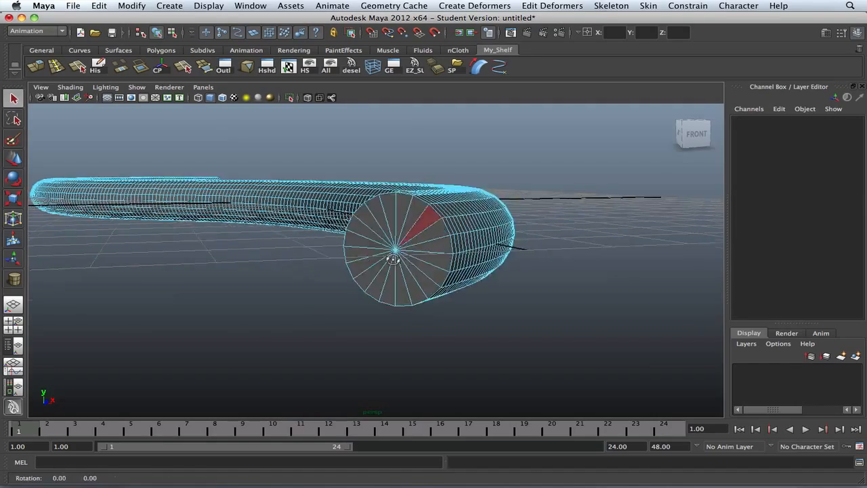
{"action": "left_click_drag", "start_coordinate": [412, 233], "coordinate": [548, 271], "text": "alt"}
{"action": "middle_click_drag", "start_coordinate": [547, 271], "coordinate": [143, 319], "text": "alt"}
{"action": "scroll", "coordinate": [333, 312], "scroll_direction": "up", "scroll_amount": 10}
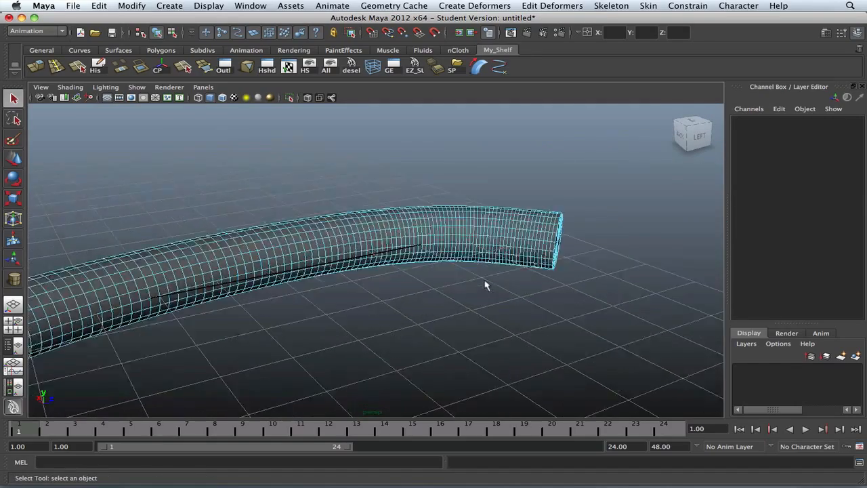
{"action": "middle_click_drag", "start_coordinate": [464, 252], "coordinate": [274, 285], "text": "alt"}
{"action": "scroll", "coordinate": [324, 283], "scroll_direction": "down", "scroll_amount": 3}
{"action": "left_click_drag", "start_coordinate": [323, 284], "coordinate": [449, 244], "text": "alt"}
{"action": "scroll", "coordinate": [403, 257], "scroll_direction": "up", "scroll_amount": 5}
{"action": "scroll", "coordinate": [404, 257], "scroll_direction": "up", "scroll_amount": 10}
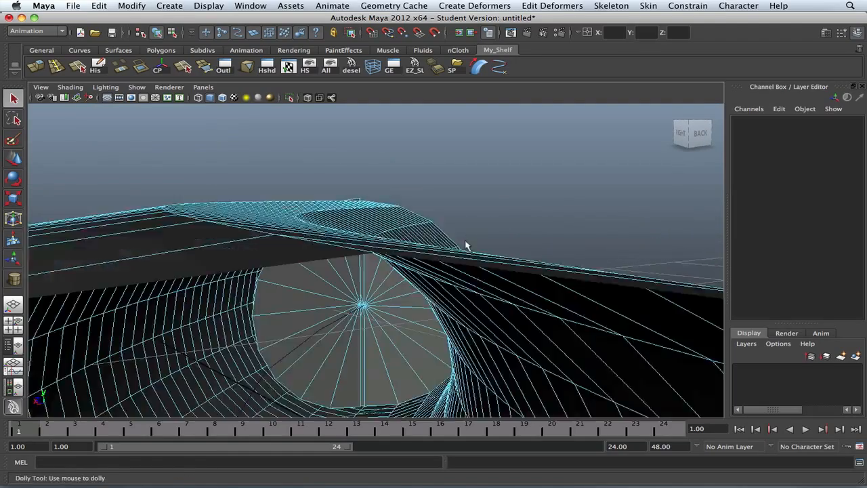
Select the ten wedge faces on the left half of the cap inside the hose's opening and delete them.
{"action": "scroll", "coordinate": [368, 272], "scroll_direction": "down", "scroll_amount": 10}
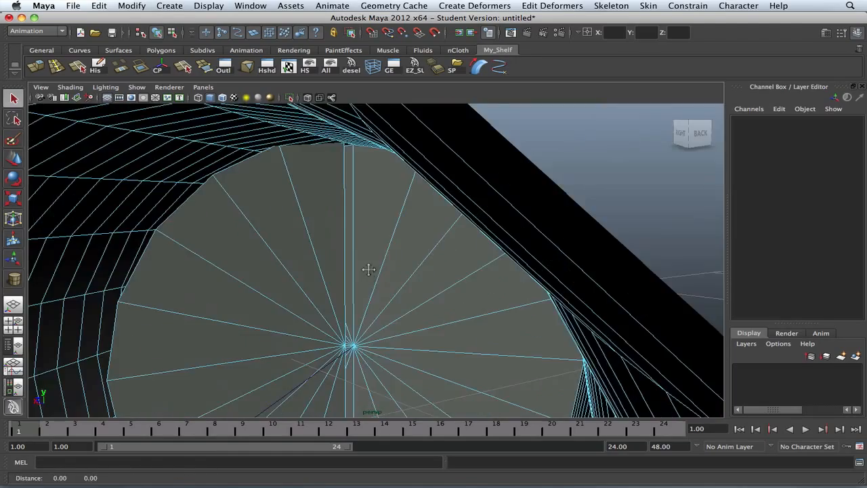
{"action": "left_click", "coordinate": [368, 171]}
{"action": "left_click", "coordinate": [340, 179], "text": "shift"}
{"action": "left_click", "coordinate": [317, 200], "text": "shift"}
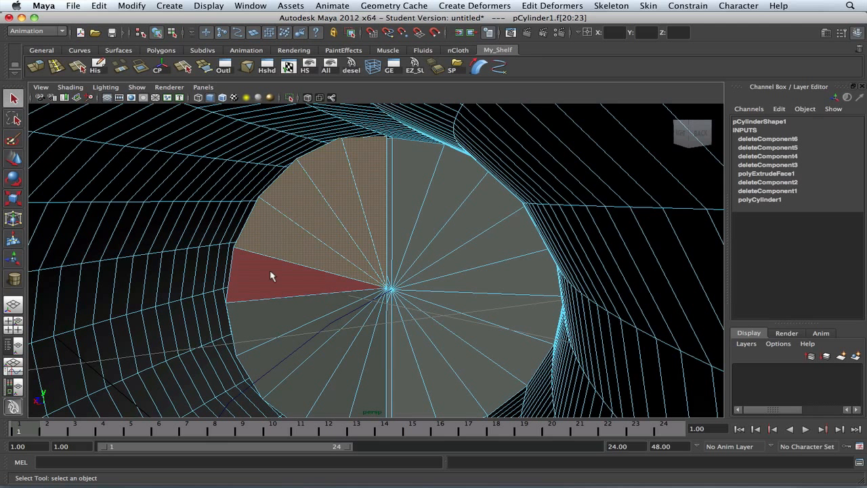
{"action": "left_click", "coordinate": [271, 290], "text": "shift"}
{"action": "left_click", "coordinate": [284, 330], "text": "shift"}
{"action": "left_click", "coordinate": [296, 354], "text": "shift"}
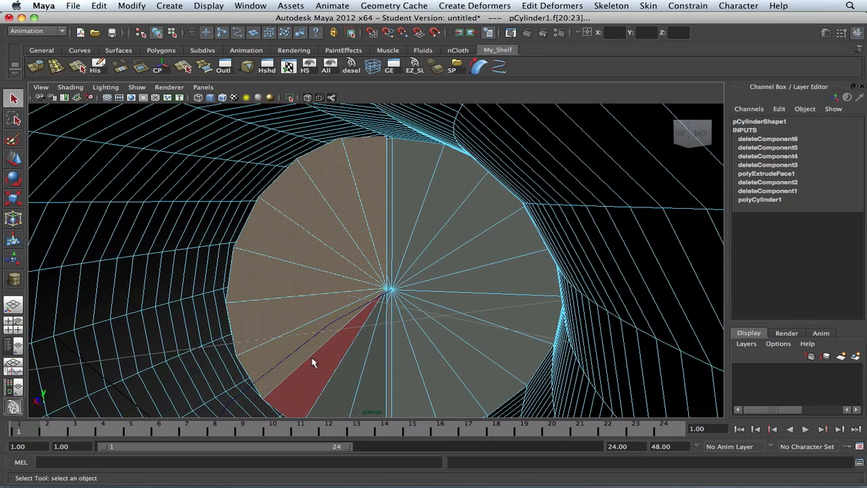
{"action": "left_click", "coordinate": [313, 361], "text": "shift"}
{"action": "left_click", "coordinate": [351, 374], "text": "shift"}
{"action": "left_click", "coordinate": [378, 380], "text": "shift"}
{"action": "key", "text": "Delete"}
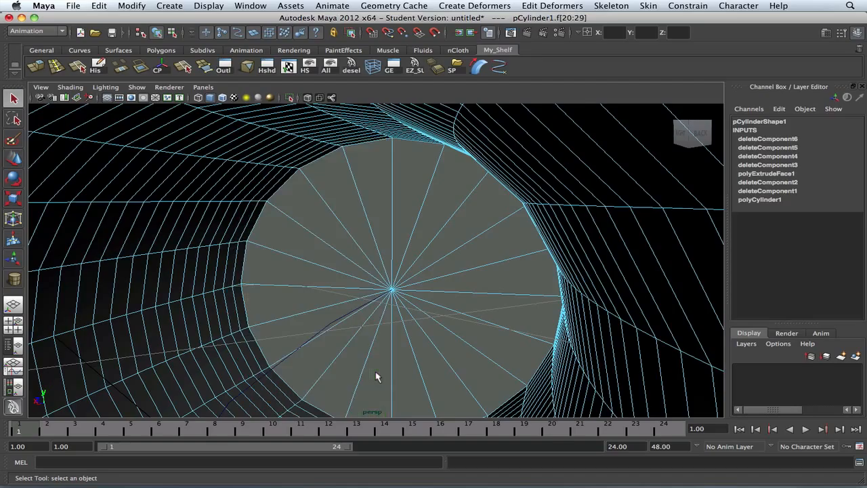
Return the hose to object mode and select the whole hose for moving.
{"action": "scroll", "coordinate": [380, 324], "scroll_direction": "down", "scroll_amount": 10}
{"action": "left_click_drag", "start_coordinate": [384, 298], "coordinate": [494, 314], "text": "alt"}
{"action": "scroll", "coordinate": [497, 316], "scroll_direction": "down", "scroll_amount": 8}
{"action": "scroll", "coordinate": [596, 264], "scroll_direction": "down", "scroll_amount": 3}
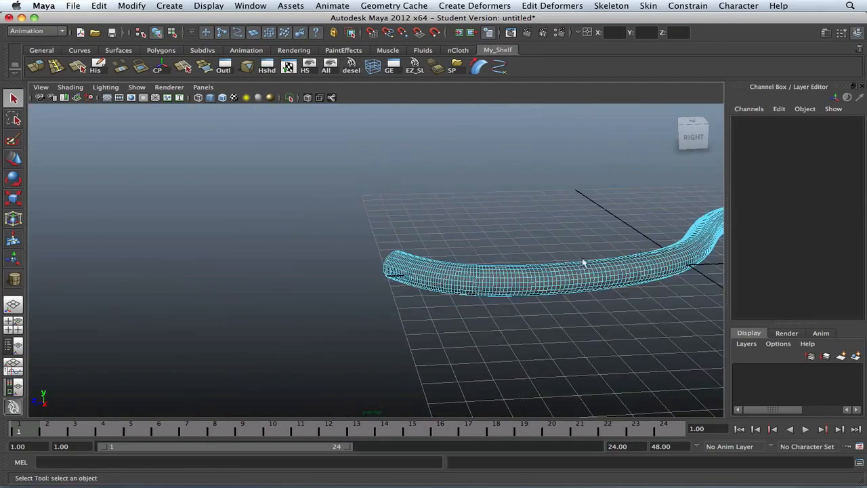
{"action": "middle_click_drag", "start_coordinate": [583, 263], "coordinate": [305, 304], "text": "alt"}
{"action": "scroll", "coordinate": [407, 297], "scroll_direction": "down", "scroll_amount": 5}
{"action": "left_click_drag", "start_coordinate": [415, 295], "coordinate": [432, 298], "text": "alt"}
{"action": "middle_click_drag", "start_coordinate": [433, 298], "coordinate": [393, 310], "text": "alt"}
{"action": "scroll", "coordinate": [392, 310], "scroll_direction": "up", "scroll_amount": 2}
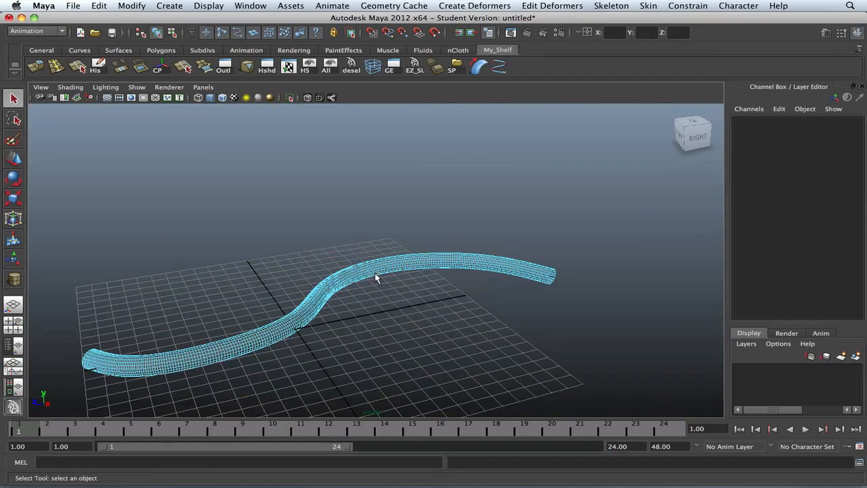
{"action": "right_click_drag", "start_coordinate": [376, 278], "coordinate": [393, 252]}
{"action": "left_click", "coordinate": [377, 280]}
{"action": "left_click_drag", "start_coordinate": [377, 280], "coordinate": [382, 293], "text": "alt"}
{"action": "key", "text": "w"}
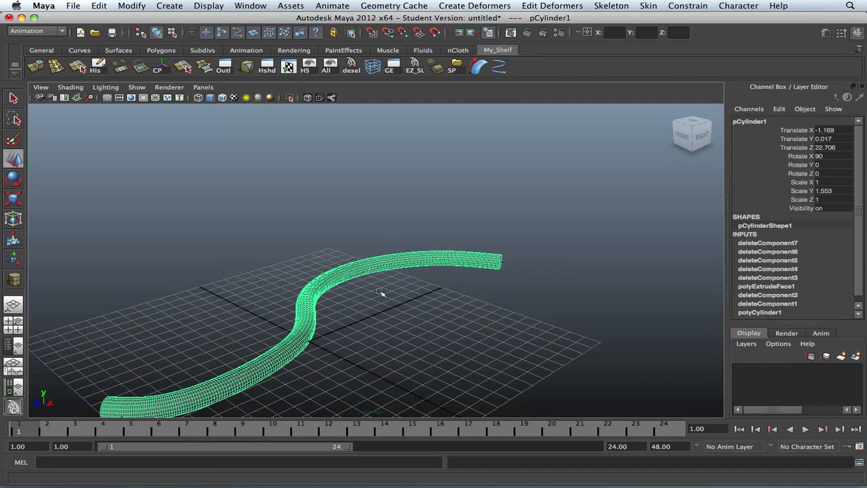
Center the hose's pivot and move the hose away from its curve to about 10.5 in X.
{"action": "scroll", "coordinate": [381, 292], "scroll_direction": "down", "scroll_amount": 4}
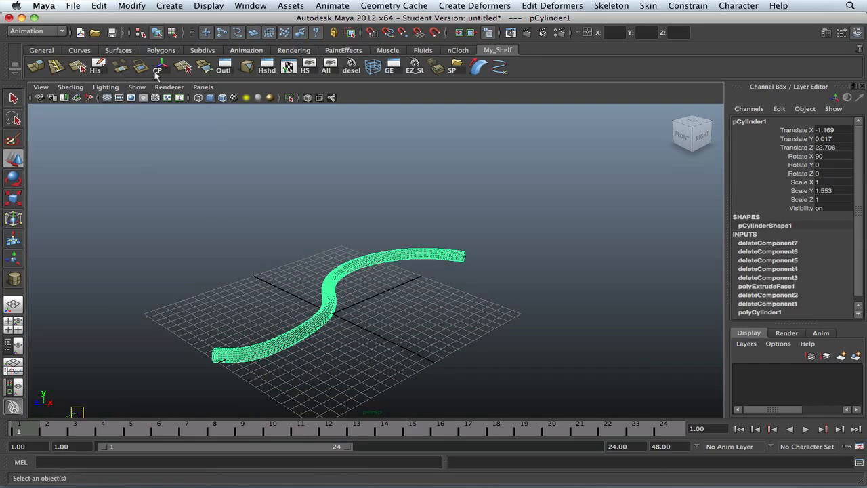
{"action": "left_click", "coordinate": [156, 71]}
{"action": "left_click_drag", "start_coordinate": [372, 304], "coordinate": [478, 339]}
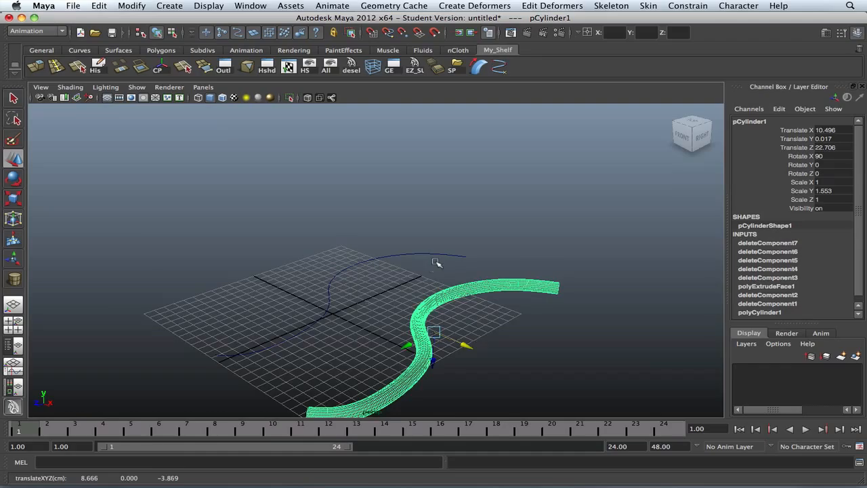
Compare the hose's shape with the original curve in the top view and in perspective.
{"action": "left_click_drag", "start_coordinate": [437, 264], "coordinate": [489, 327], "text": "alt"}
{"action": "key", "text": "space"}
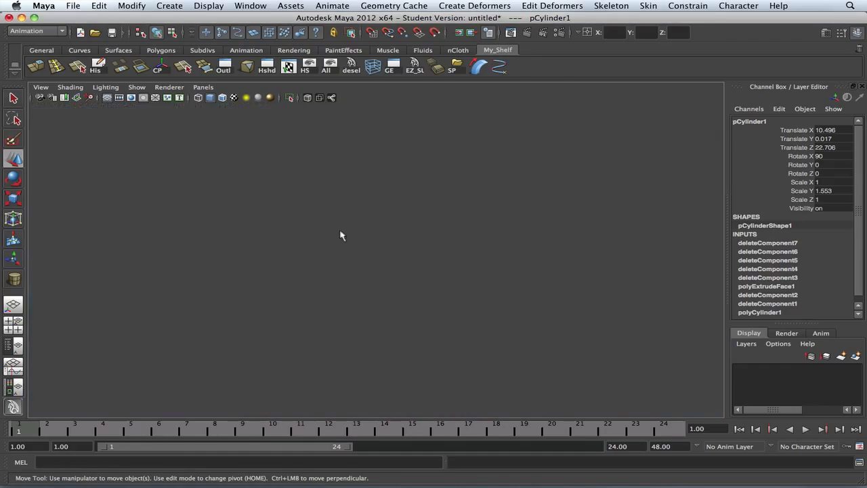
{"action": "key", "text": "space"}
{"action": "middle_click_drag", "start_coordinate": [393, 227], "coordinate": [349, 319], "text": "alt"}
{"action": "right_click_drag", "start_coordinate": [348, 319], "coordinate": [358, 181], "text": "alt"}
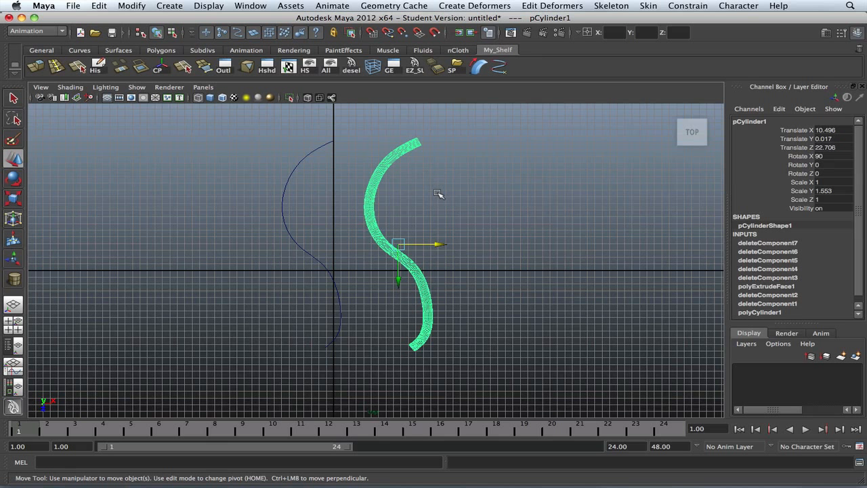
{"action": "key", "text": "space"}
{"action": "key", "text": "space"}
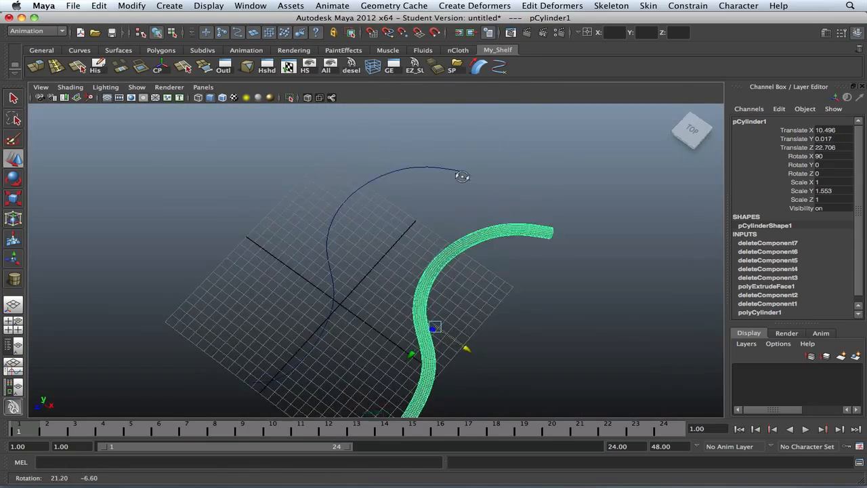
{"action": "left_click_drag", "start_coordinate": [515, 186], "coordinate": [448, 142], "text": "alt"}
Try to delete the S-shaped curve beside the hose, and undo the deletion.
{"action": "left_click", "coordinate": [449, 265]}
{"action": "left_click", "coordinate": [408, 234]}
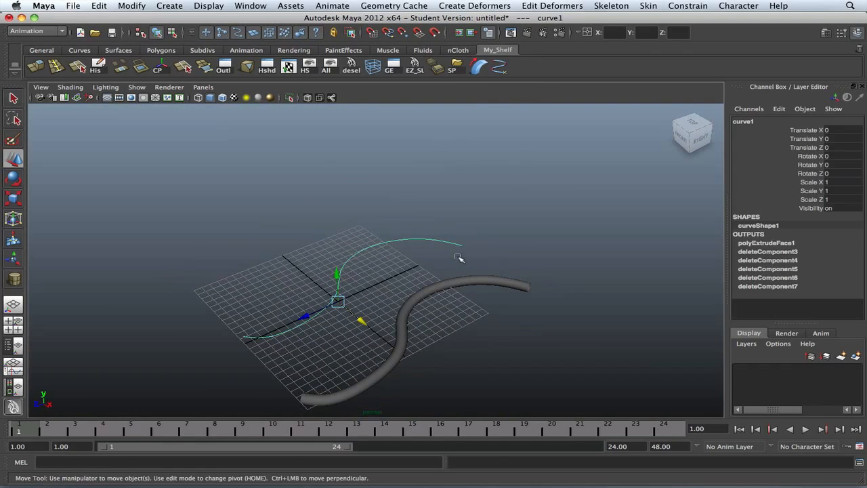
{"action": "key", "text": "Delete"}
{"action": "key", "text": "ctrl+z"}
{"action": "key", "text": "ctrl+z"}
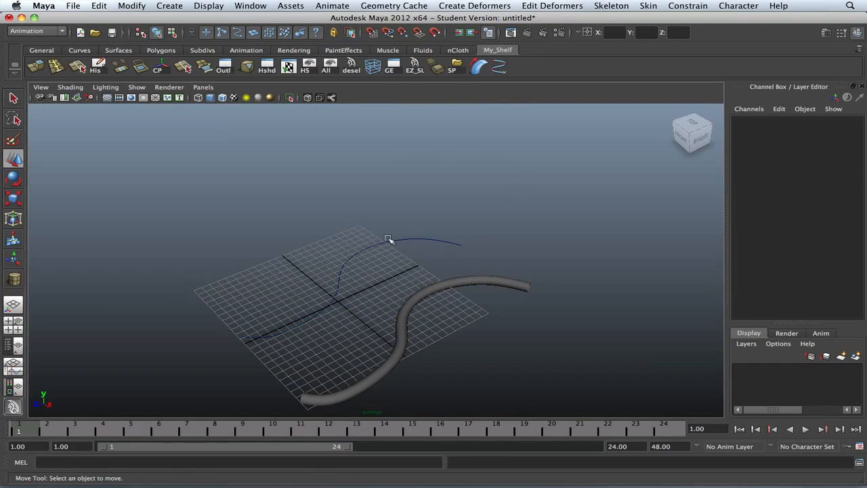
Try to hide the S-shaped curve, check the scene from a low angle, and undo the changes.
{"action": "left_click", "coordinate": [402, 232]}
{"action": "key", "text": "ctrl+h"}
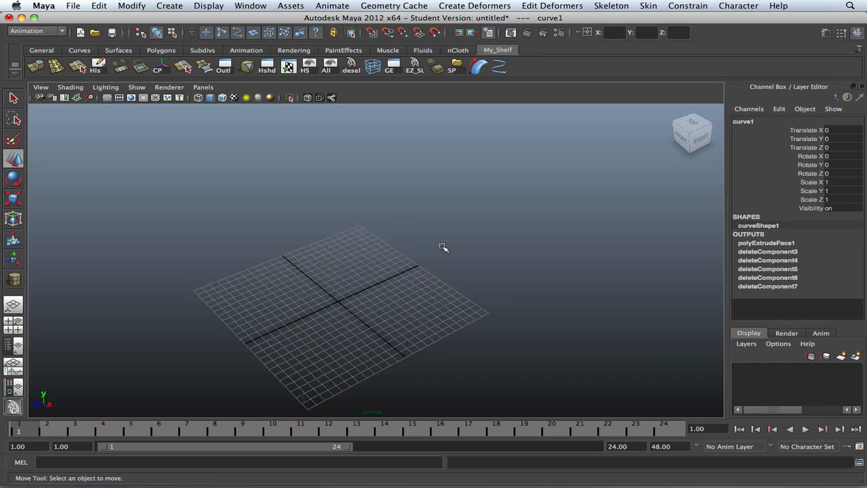
{"action": "left_click", "coordinate": [441, 246]}
{"action": "left_click_drag", "start_coordinate": [441, 246], "coordinate": [427, 229], "text": "alt"}
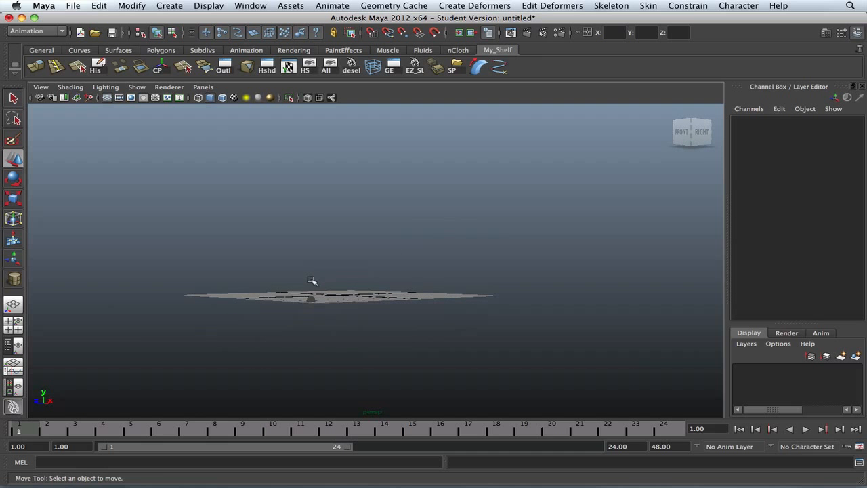
{"action": "left_click", "coordinate": [311, 298]}
{"action": "key", "text": "ctrl+z"}
{"action": "key", "text": "ctrl+z"}
{"action": "key", "text": "ctrl+z"}
{"action": "key", "text": "ctrl+z"}
{"action": "left_click_drag", "start_coordinate": [364, 304], "coordinate": [303, 307], "text": "alt"}
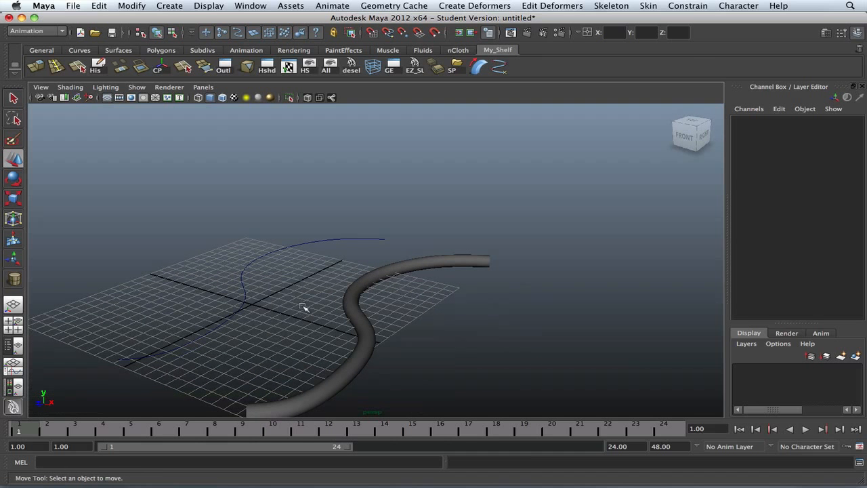
Duplicate the hose and move the copy along X, clear of the original.
{"action": "left_click", "coordinate": [375, 274]}
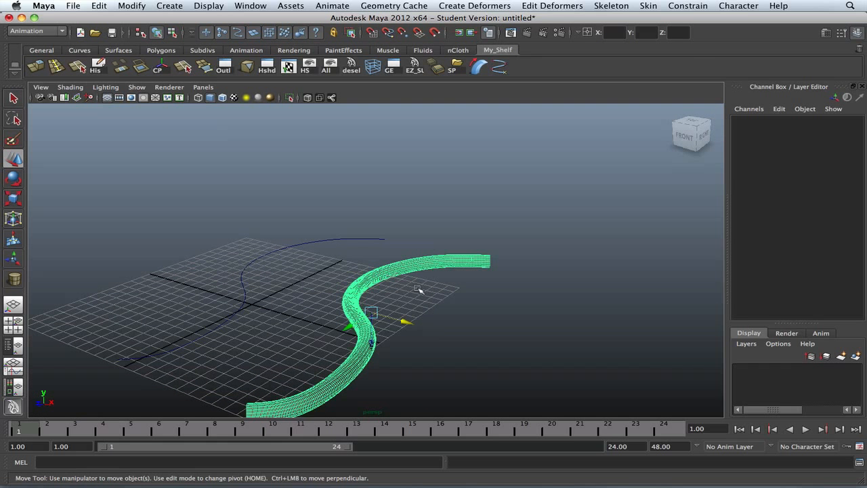
{"action": "key", "text": "ctrl+d"}
{"action": "left_click_drag", "start_coordinate": [405, 321], "coordinate": [476, 338]}
Delete the original hose and the S-shaped curve, keeping only the duplicated hose.
{"action": "left_click", "coordinate": [405, 270]}
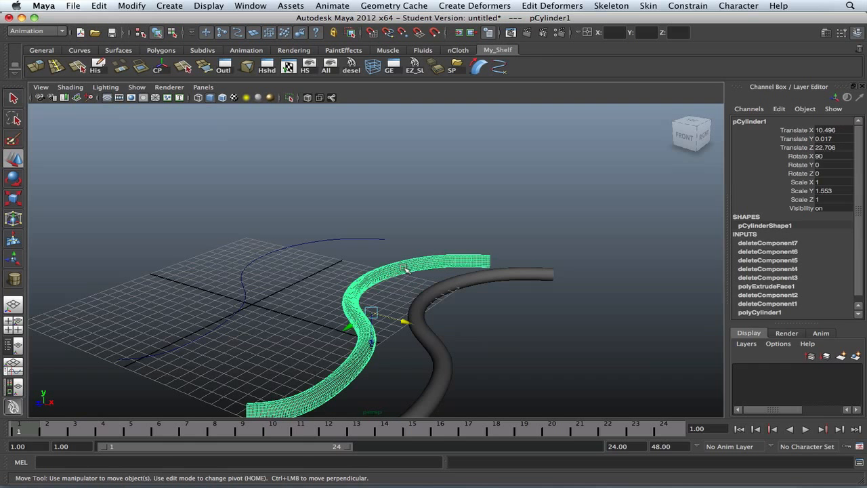
{"action": "key", "text": "Delete"}
{"action": "left_click", "coordinate": [323, 242]}
{"action": "key", "text": "Delete"}
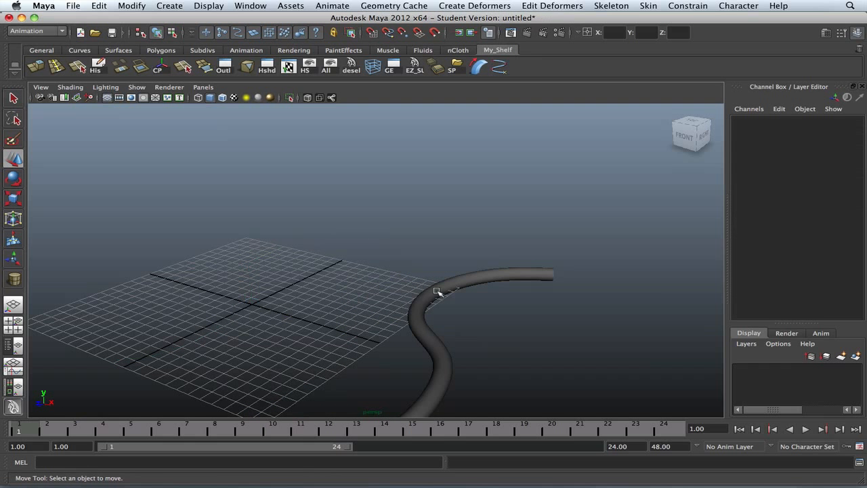
Move the duplicated hose back over the grid to about -2.9 in X.
{"action": "left_click", "coordinate": [437, 292]}
{"action": "left_click_drag", "start_coordinate": [479, 341], "coordinate": [427, 261]}
{"action": "right_click_drag", "start_coordinate": [427, 262], "coordinate": [475, 287], "text": "alt"}
Examine the duplicated hose along its length and at its open end.
{"action": "left_click_drag", "start_coordinate": [489, 274], "coordinate": [276, 293], "text": "alt"}
{"action": "middle_click_drag", "start_coordinate": [277, 292], "coordinate": [238, 286], "text": "alt"}
{"action": "right_click_drag", "start_coordinate": [238, 287], "coordinate": [332, 289], "text": "alt"}
{"action": "left_click_drag", "start_coordinate": [463, 291], "coordinate": [447, 299], "text": "alt"}
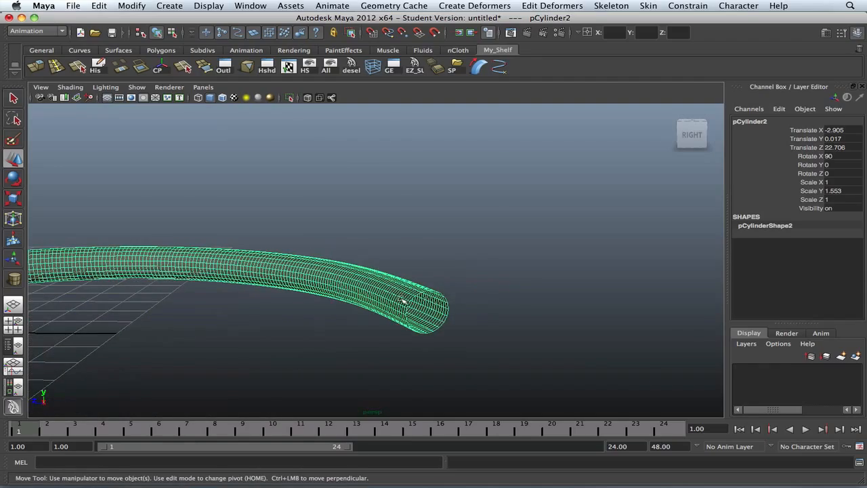
{"action": "right_click_drag", "start_coordinate": [400, 299], "coordinate": [308, 300], "text": "alt"}
{"action": "middle_click_drag", "start_coordinate": [308, 301], "coordinate": [529, 292], "text": "alt"}
{"action": "right_click_drag", "start_coordinate": [529, 291], "coordinate": [352, 240], "text": "alt"}
{"action": "middle_click_drag", "start_coordinate": [352, 240], "coordinate": [183, 254], "text": "alt"}
{"action": "right_click_drag", "start_coordinate": [183, 254], "coordinate": [392, 298], "text": "alt"}
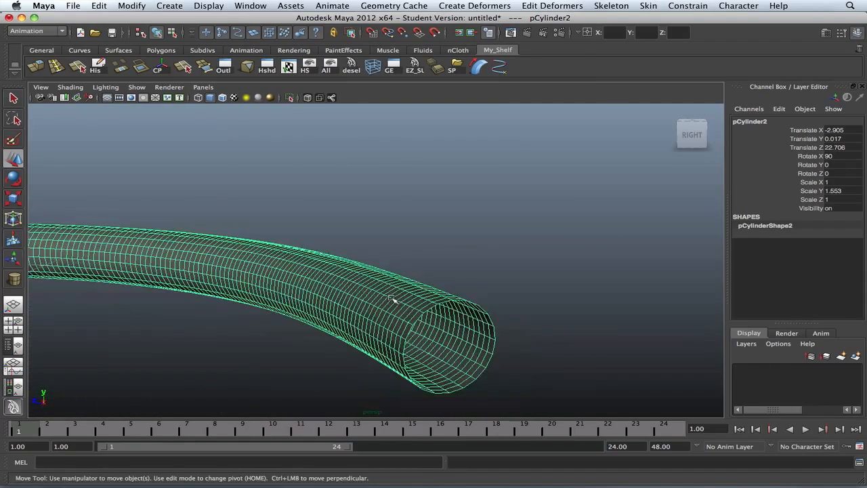
{"action": "middle_click_drag", "start_coordinate": [393, 299], "coordinate": [340, 260], "text": "alt"}
{"action": "right_click_drag", "start_coordinate": [341, 260], "coordinate": [360, 349], "text": "alt"}
Fill the hole at the hose's open end and select the new cap face in face mode.
{"action": "left_click", "coordinate": [378, 272]}
{"action": "mouse_move", "coordinate": [406, 286]}
{"action": "right_mouse_down"}
{"action": "mouse_move", "coordinate": [409, 302]}
{"action": "mouse_move", "coordinate": [406, 290]}
{"action": "right_mouse_up"}
{"action": "left_click", "coordinate": [421, 296]}
{"action": "left_click_drag", "start_coordinate": [407, 290], "coordinate": [399, 262], "text": "alt"}
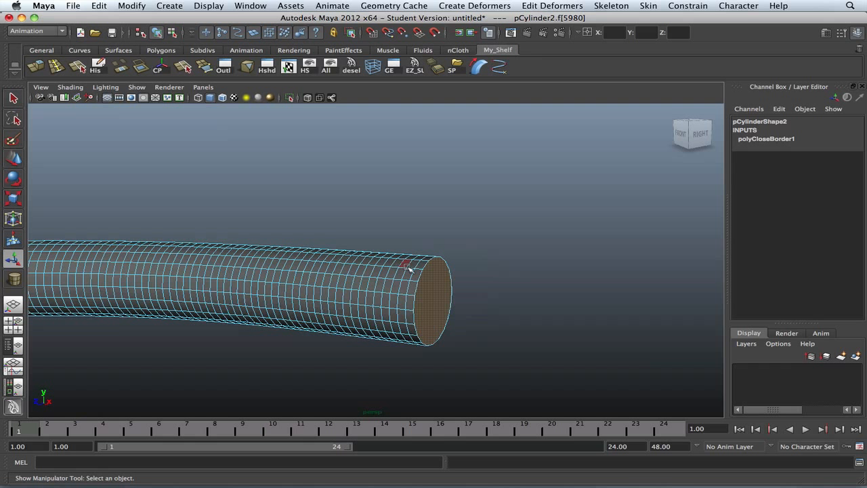
Extrude the cap face and scale it uniformly to 1.25 to form a flange around the hose's end.
{"action": "right_click_drag", "start_coordinate": [439, 283], "coordinate": [436, 304], "text": "shift"}
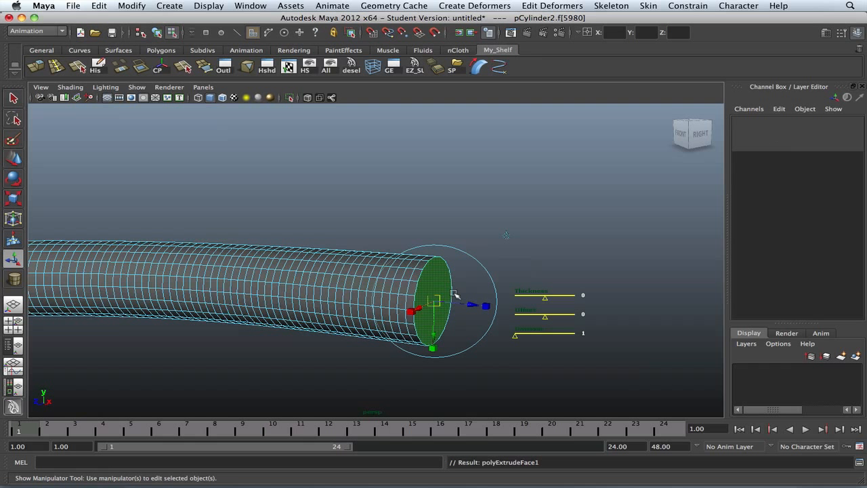
{"action": "left_click", "coordinate": [435, 253]}
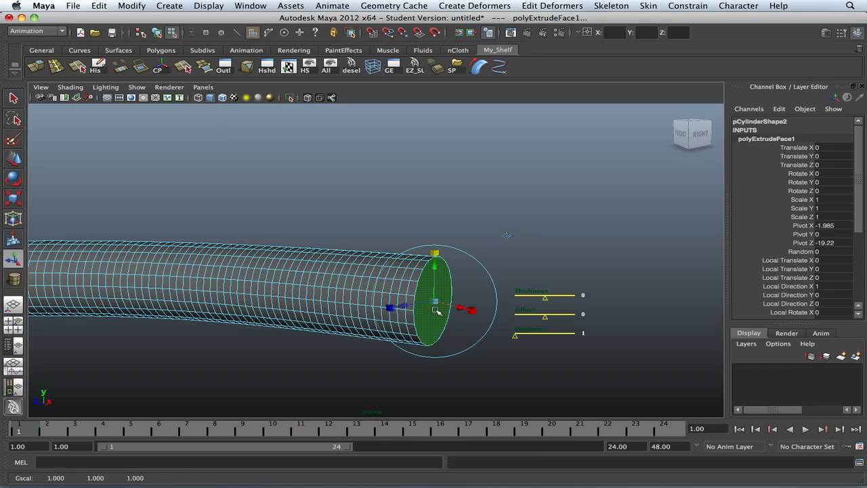
{"action": "left_click_drag", "start_coordinate": [439, 302], "coordinate": [448, 304]}
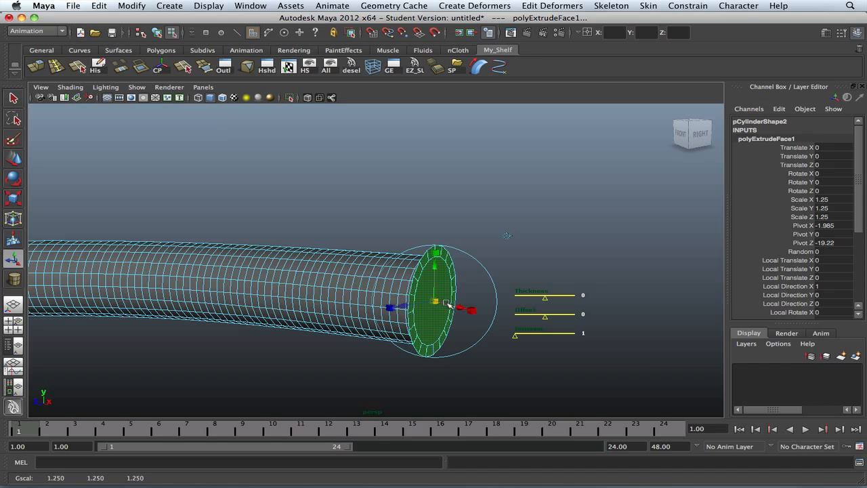
Extrude the enlarged cap face outward by about 1.36 to form a collar, and return to object mode.
{"action": "key", "text": "g"}
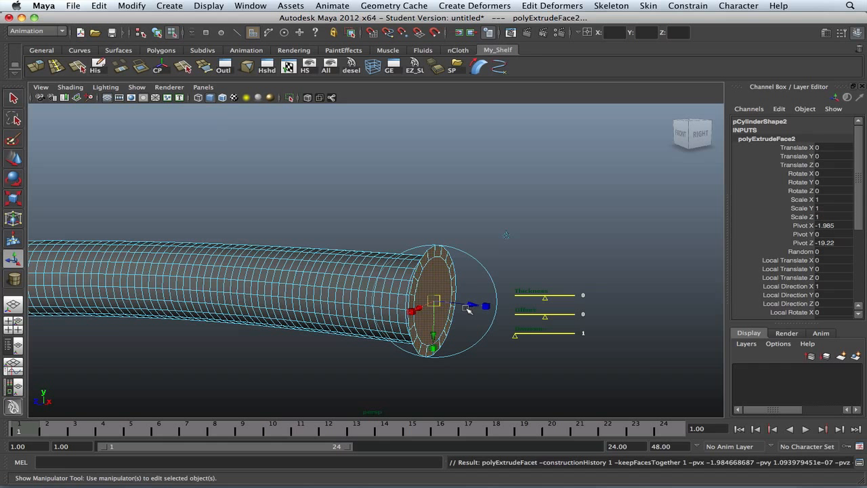
{"action": "left_click_drag", "start_coordinate": [470, 305], "coordinate": [575, 310]}
{"action": "right_click_drag", "start_coordinate": [463, 286], "coordinate": [513, 265]}
{"action": "scroll", "coordinate": [513, 265], "scroll_direction": "down", "scroll_amount": 4}
{"action": "left_click_drag", "start_coordinate": [513, 265], "coordinate": [531, 288], "text": "alt"}
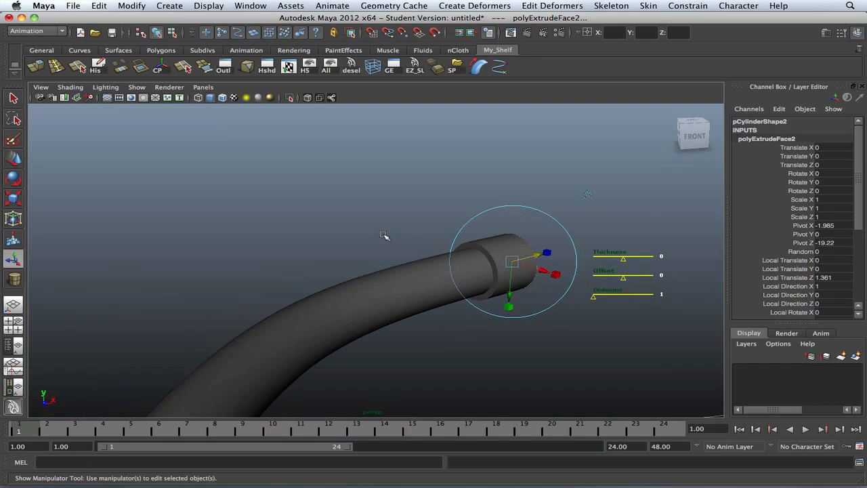
Select the whole hose and move it along X to about 1.0.
{"action": "left_click", "coordinate": [385, 236]}
{"action": "left_click_drag", "start_coordinate": [526, 254], "coordinate": [411, 277], "text": "alt"}
{"action": "left_click", "coordinate": [330, 268]}
{"action": "key", "text": "w"}
{"action": "scroll", "coordinate": [395, 300], "scroll_direction": "down", "scroll_amount": 5}
{"action": "left_click", "coordinate": [399, 228]}
{"action": "scroll", "coordinate": [411, 277], "scroll_direction": "up", "scroll_amount": 5}
{"action": "middle_click_drag", "start_coordinate": [410, 277], "coordinate": [382, 271], "text": "alt"}
{"action": "left_click", "coordinate": [369, 261]}
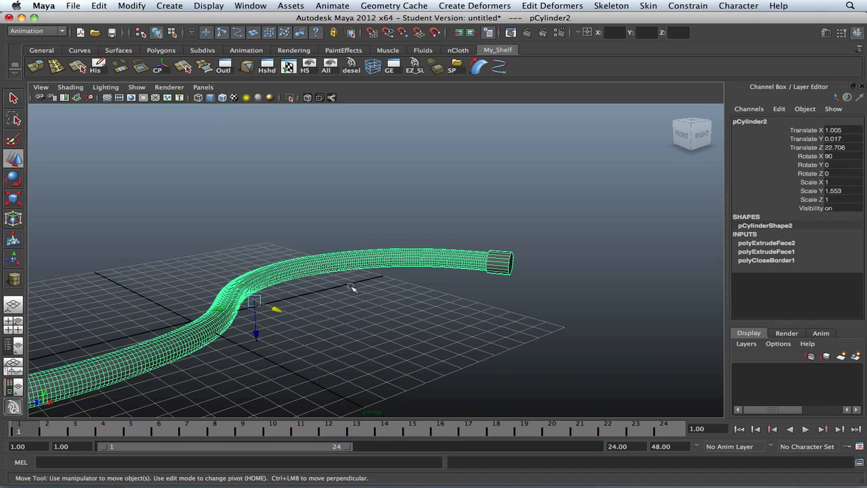
Deselect the hose and examine its finished shape and end collar from several angles.
{"action": "mouse_move", "coordinate": [288, 231]}
{"action": "left_mouse_down", "text": "alt"}
{"action": "mouse_move", "coordinate": [451, 236]}
{"action": "mouse_move", "coordinate": [281, 226]}
{"action": "left_mouse_up", "text": "alt"}
{"action": "middle_click_drag", "start_coordinate": [281, 226], "coordinate": [353, 205], "text": "alt"}
{"action": "left_click", "coordinate": [354, 221]}
{"action": "left_click_drag", "start_coordinate": [355, 220], "coordinate": [376, 219], "text": "alt"}
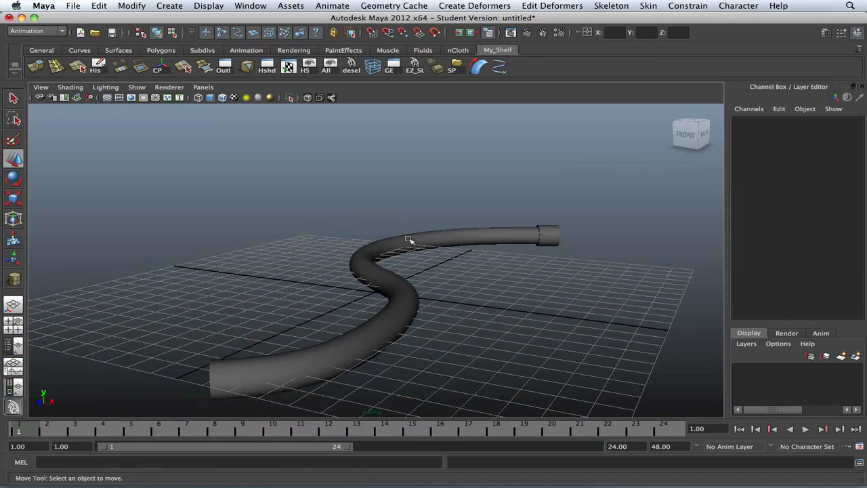
{"action": "left_click_drag", "start_coordinate": [354, 349], "coordinate": [381, 315], "text": "alt"}
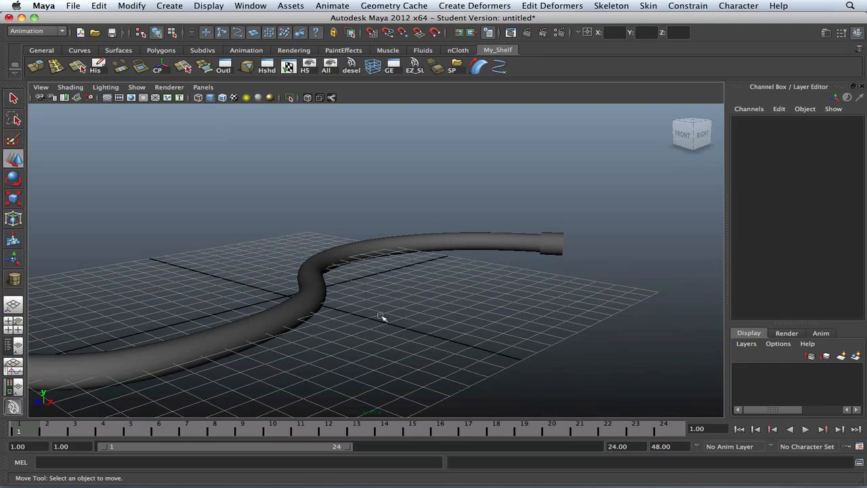